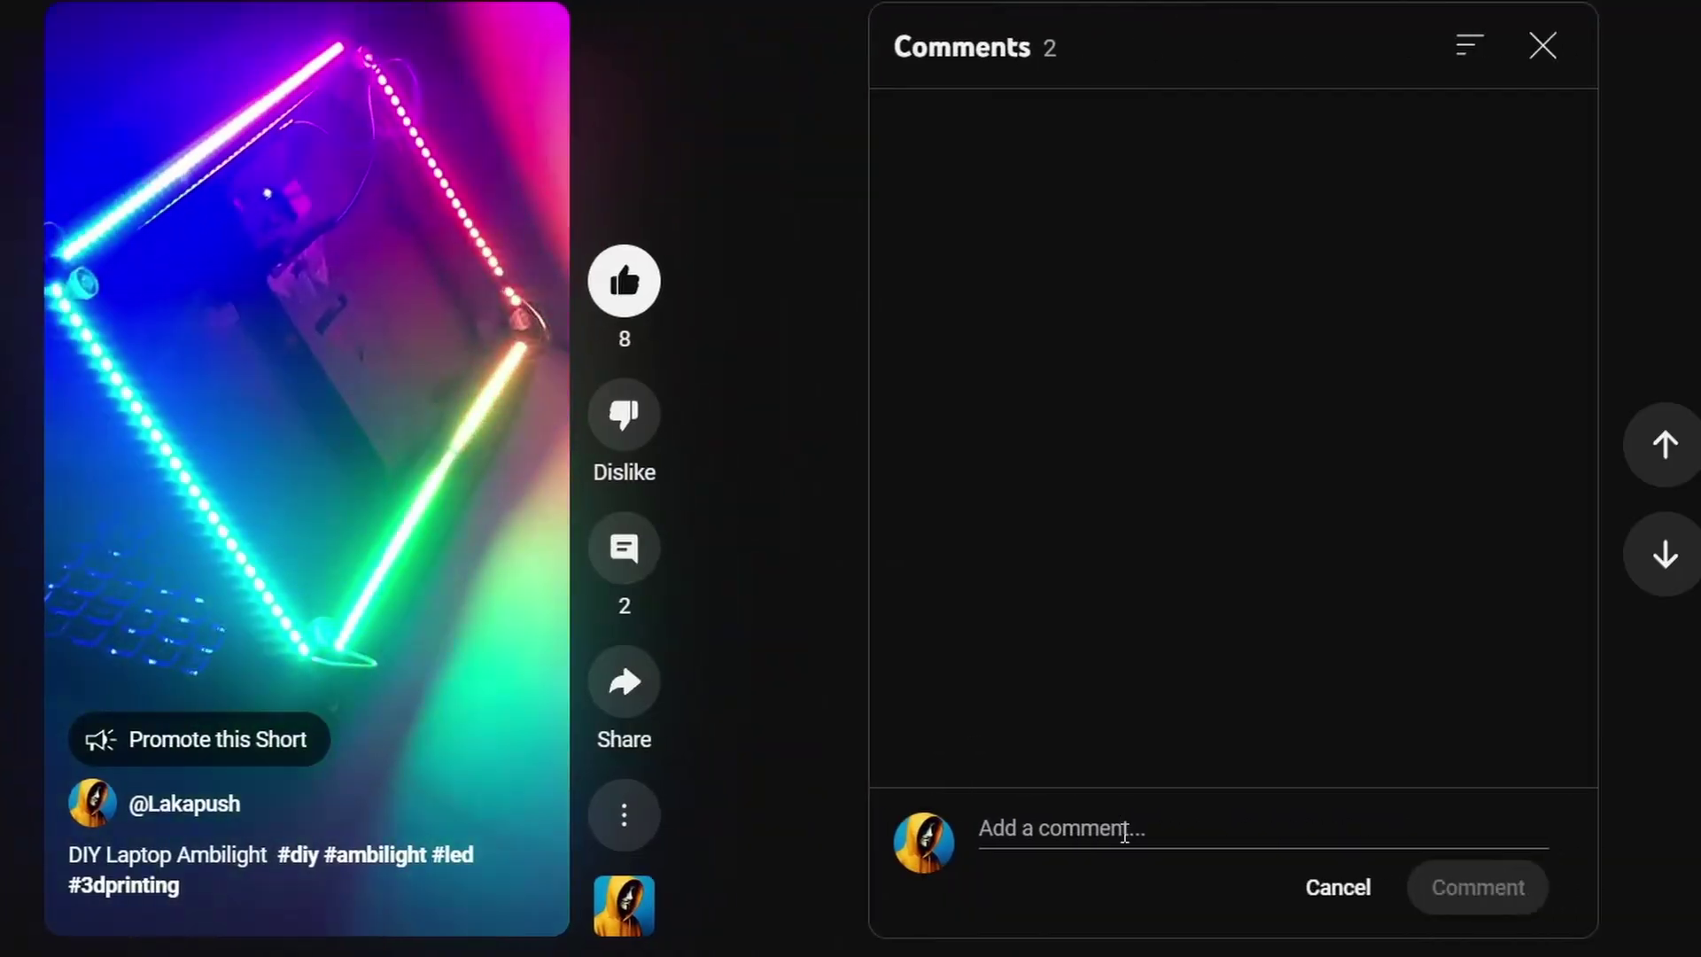
- Write the comment "Bro help me !" on the DIY Laptop Ambilight Short
left_click(1124, 827)
type("Bro help me !")
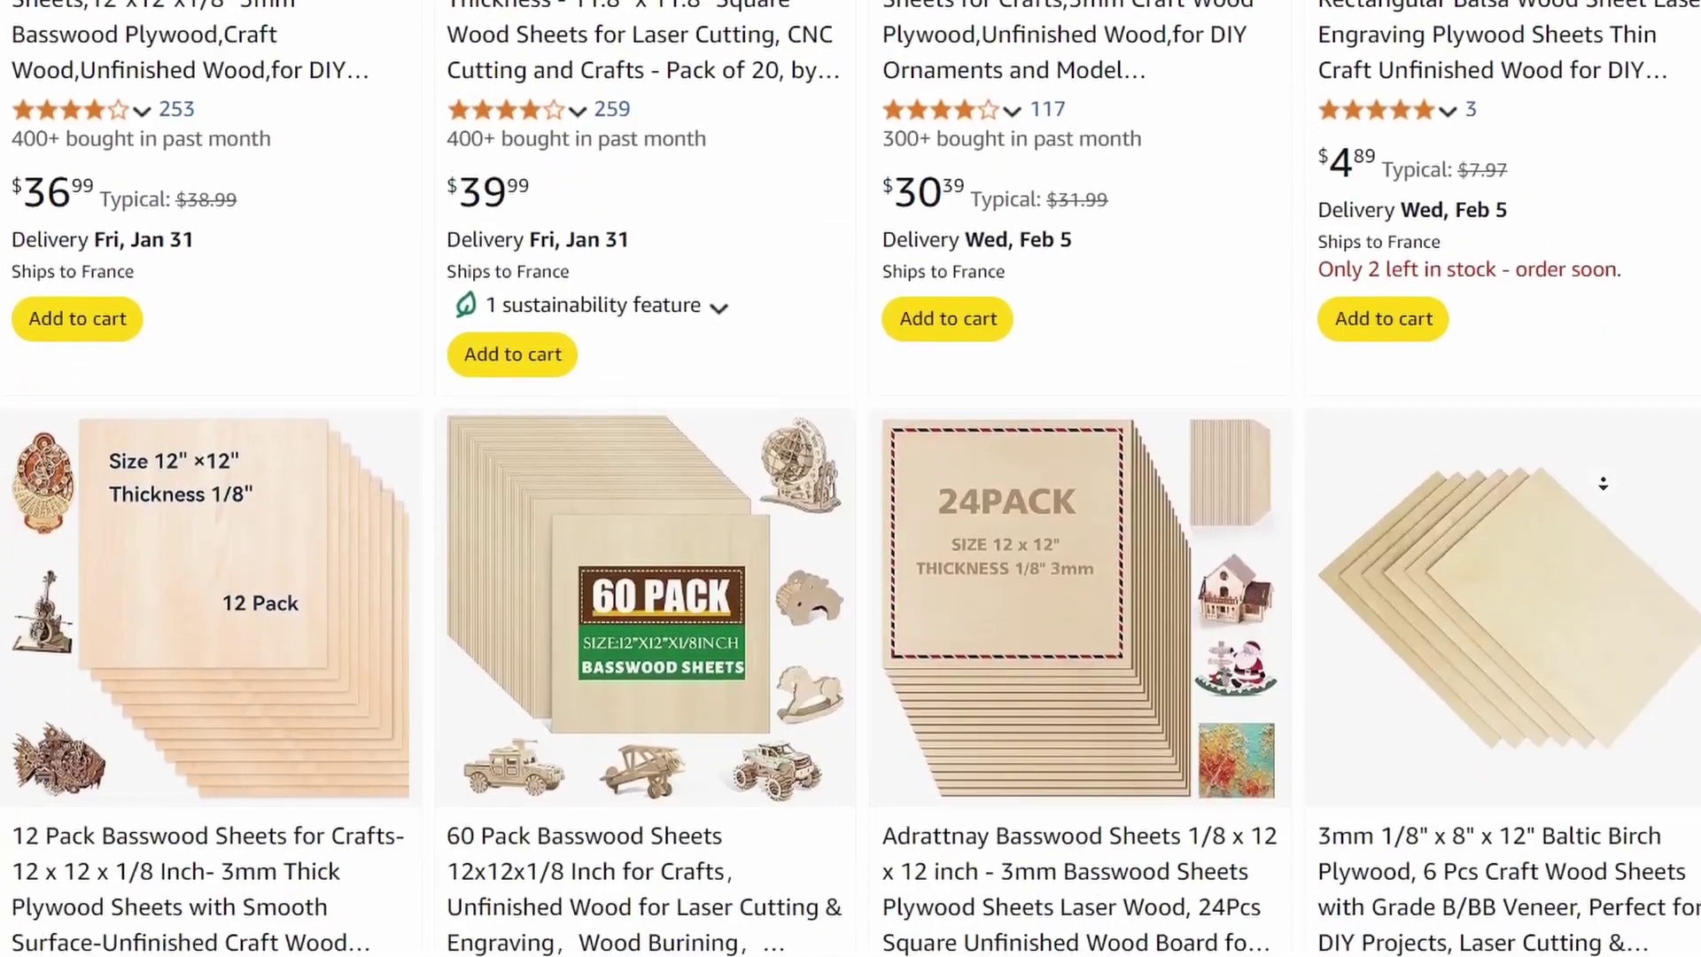
scroll(1603, 483, "down", 8)
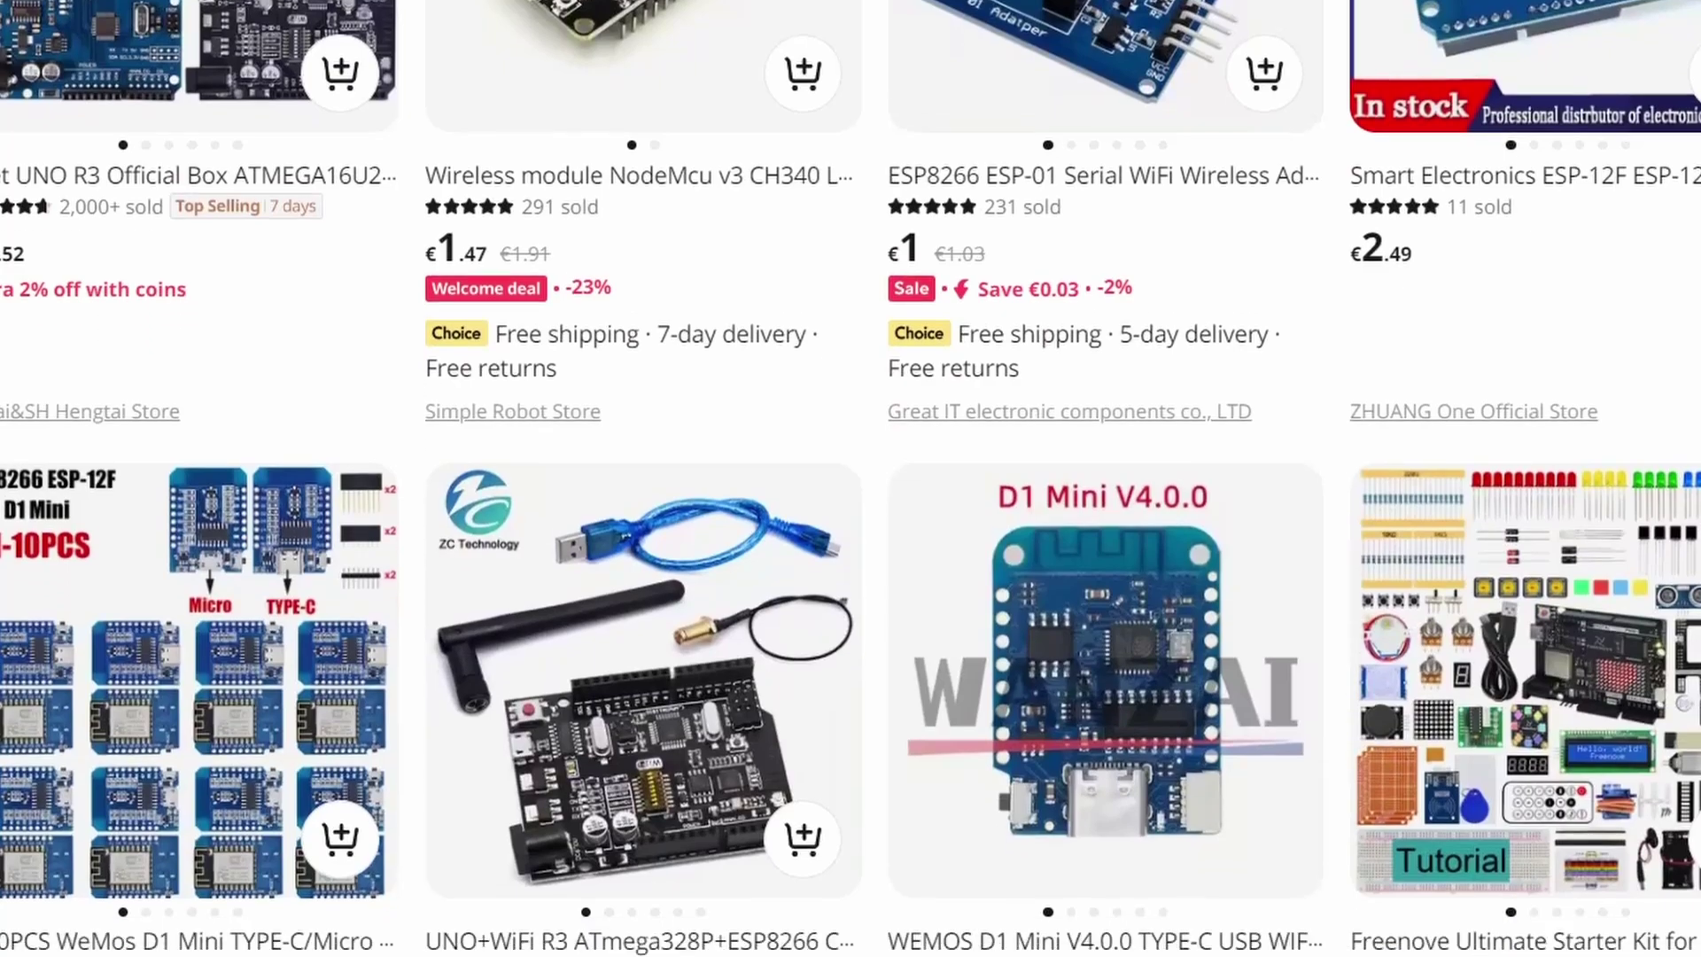
scroll(851, 478, "down", 8)
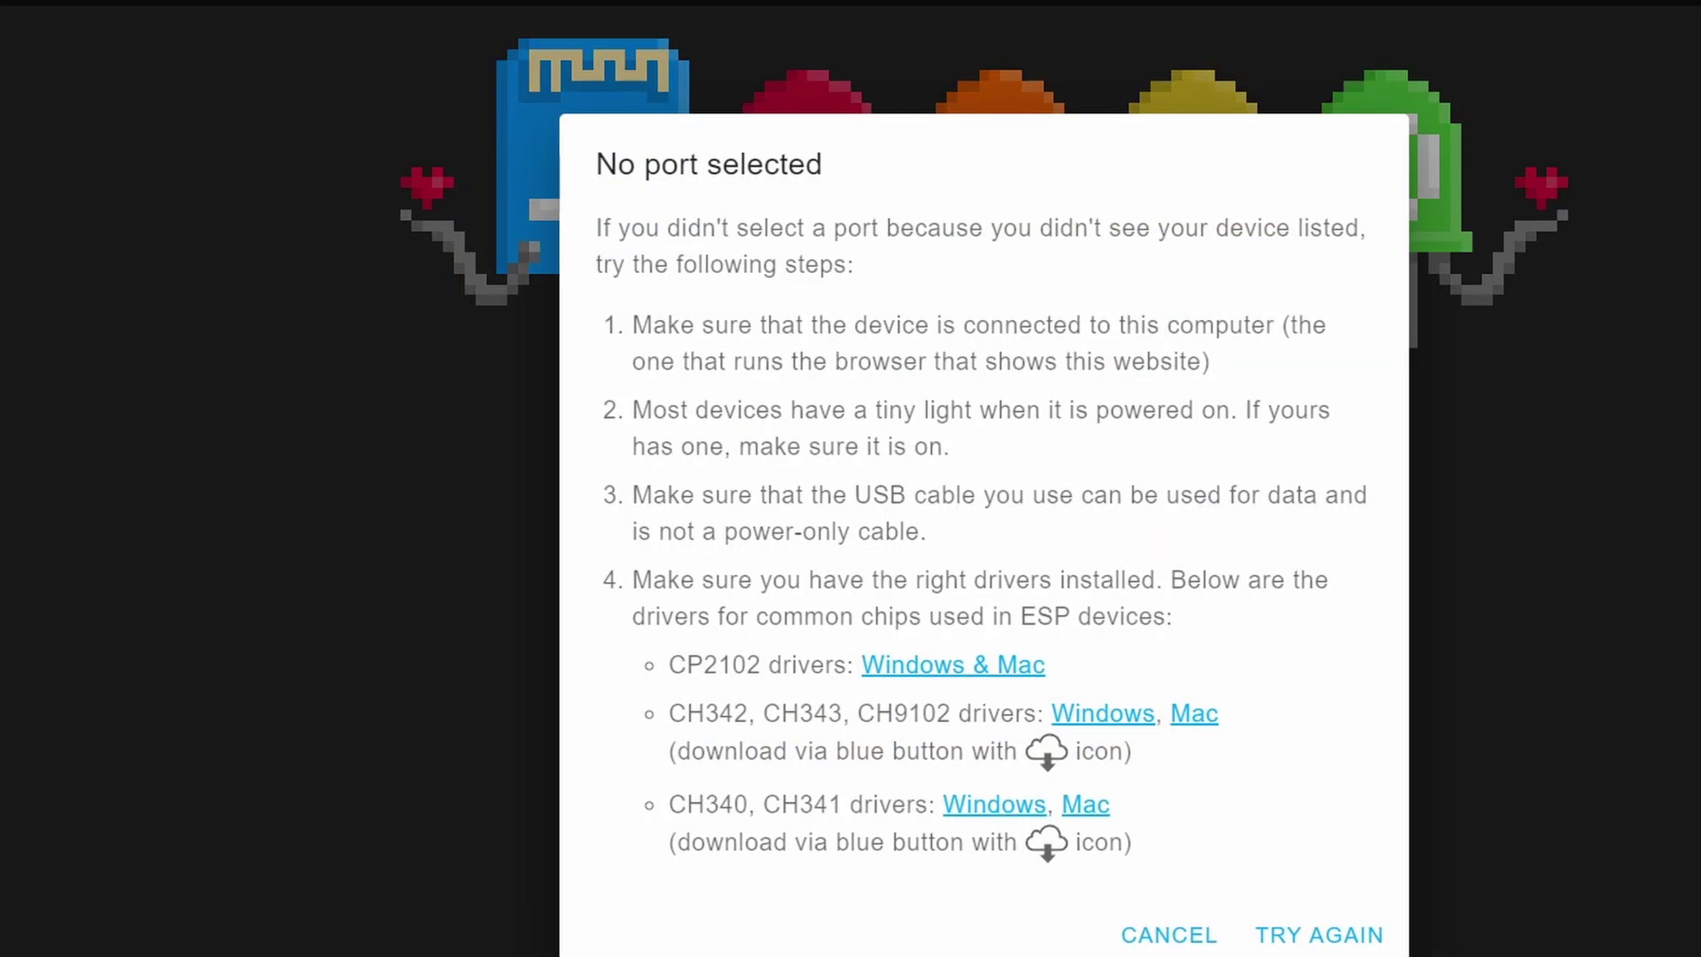
- Dismiss the port selection notice, restart the WLED 0.15.0 install and connect to the USB Serial (COM8) device
left_click(1170, 936)
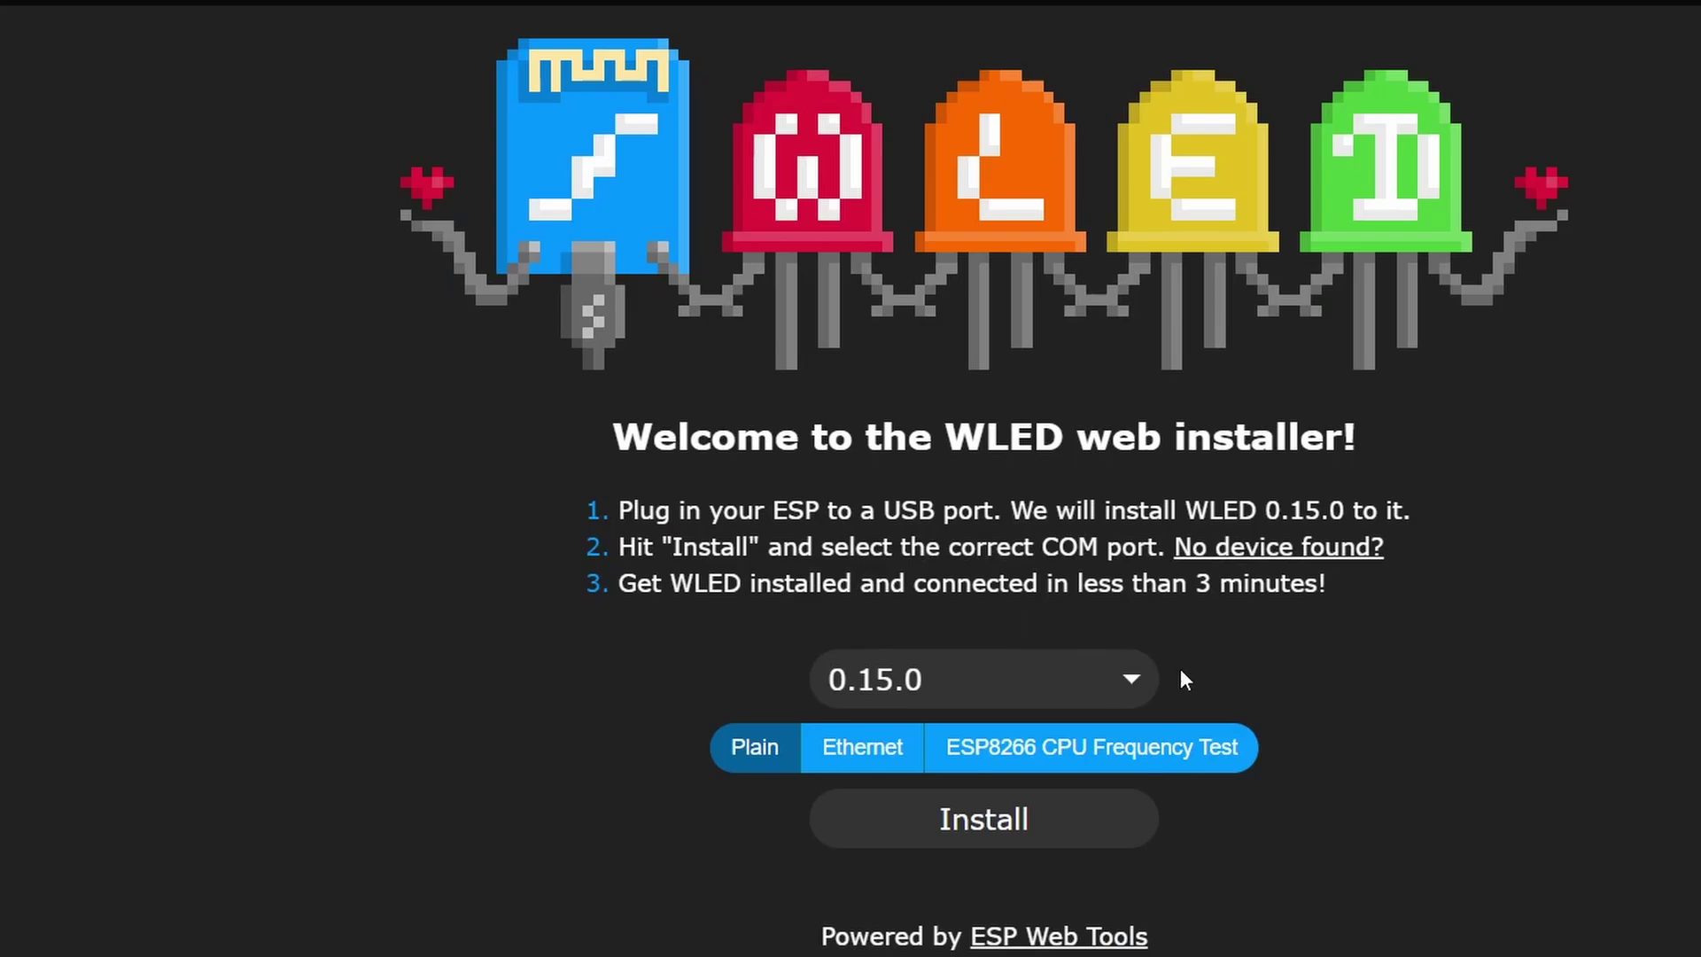
left_click(1019, 202)
left_click(1007, 825)
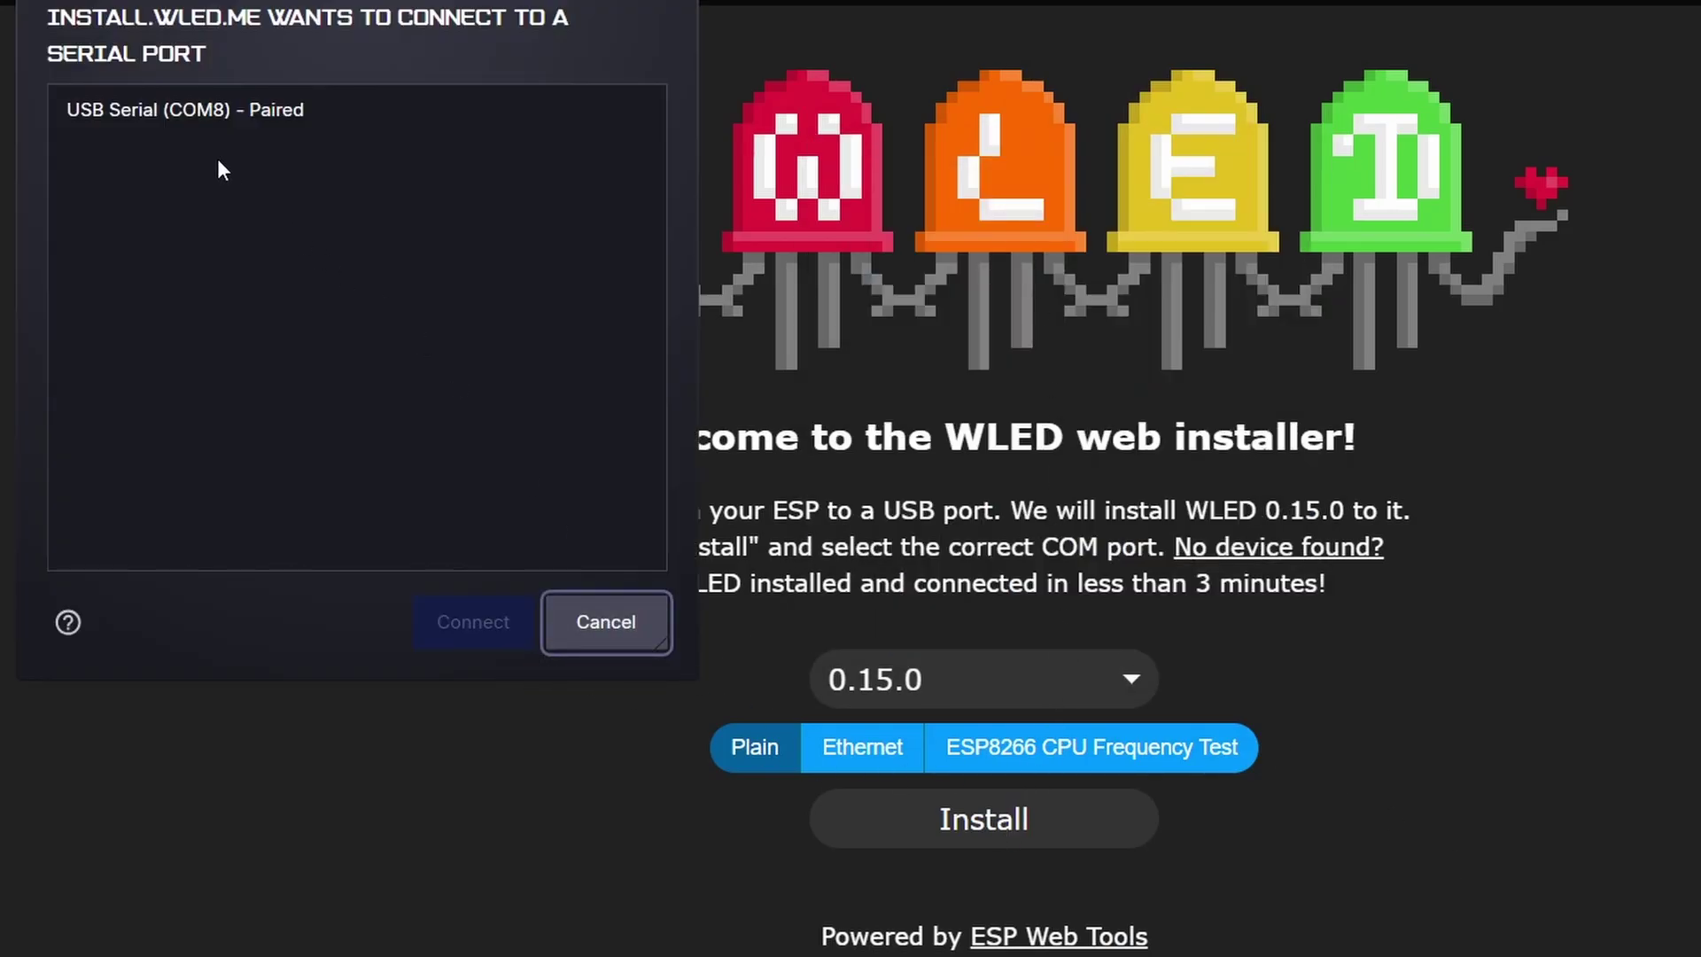
left_click(208, 112)
left_click(467, 622)
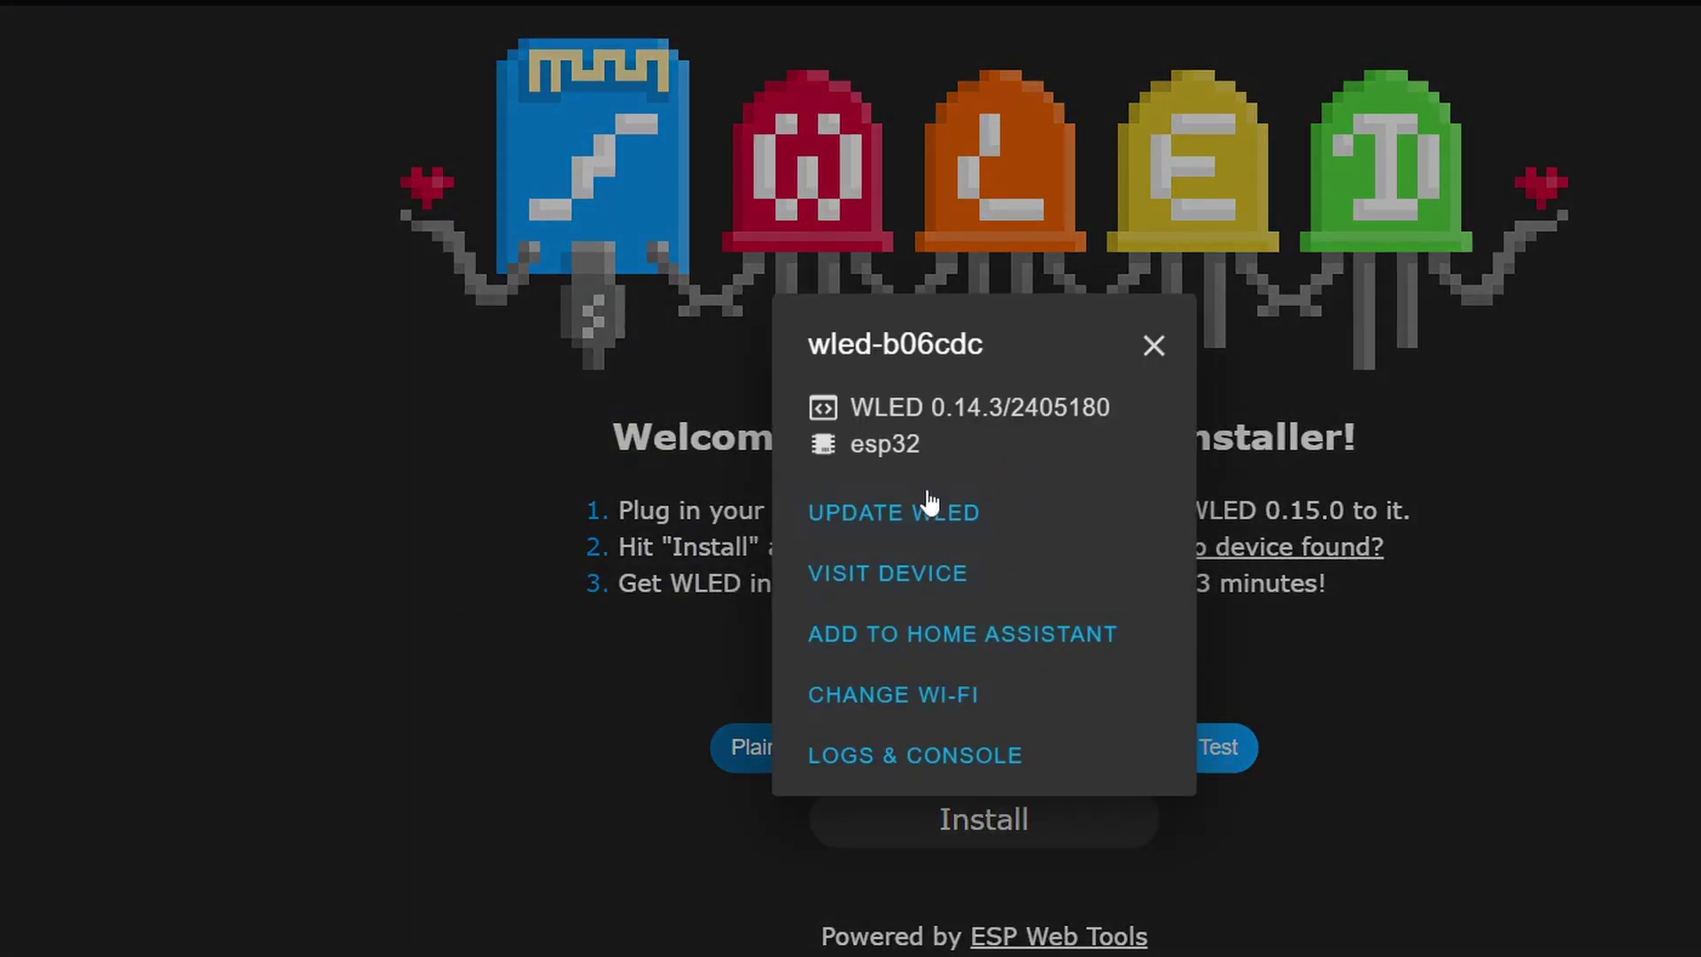
- Visit the connected device's WLED interface and open a new segment's form with its stop LED selected
left_click(966, 569)
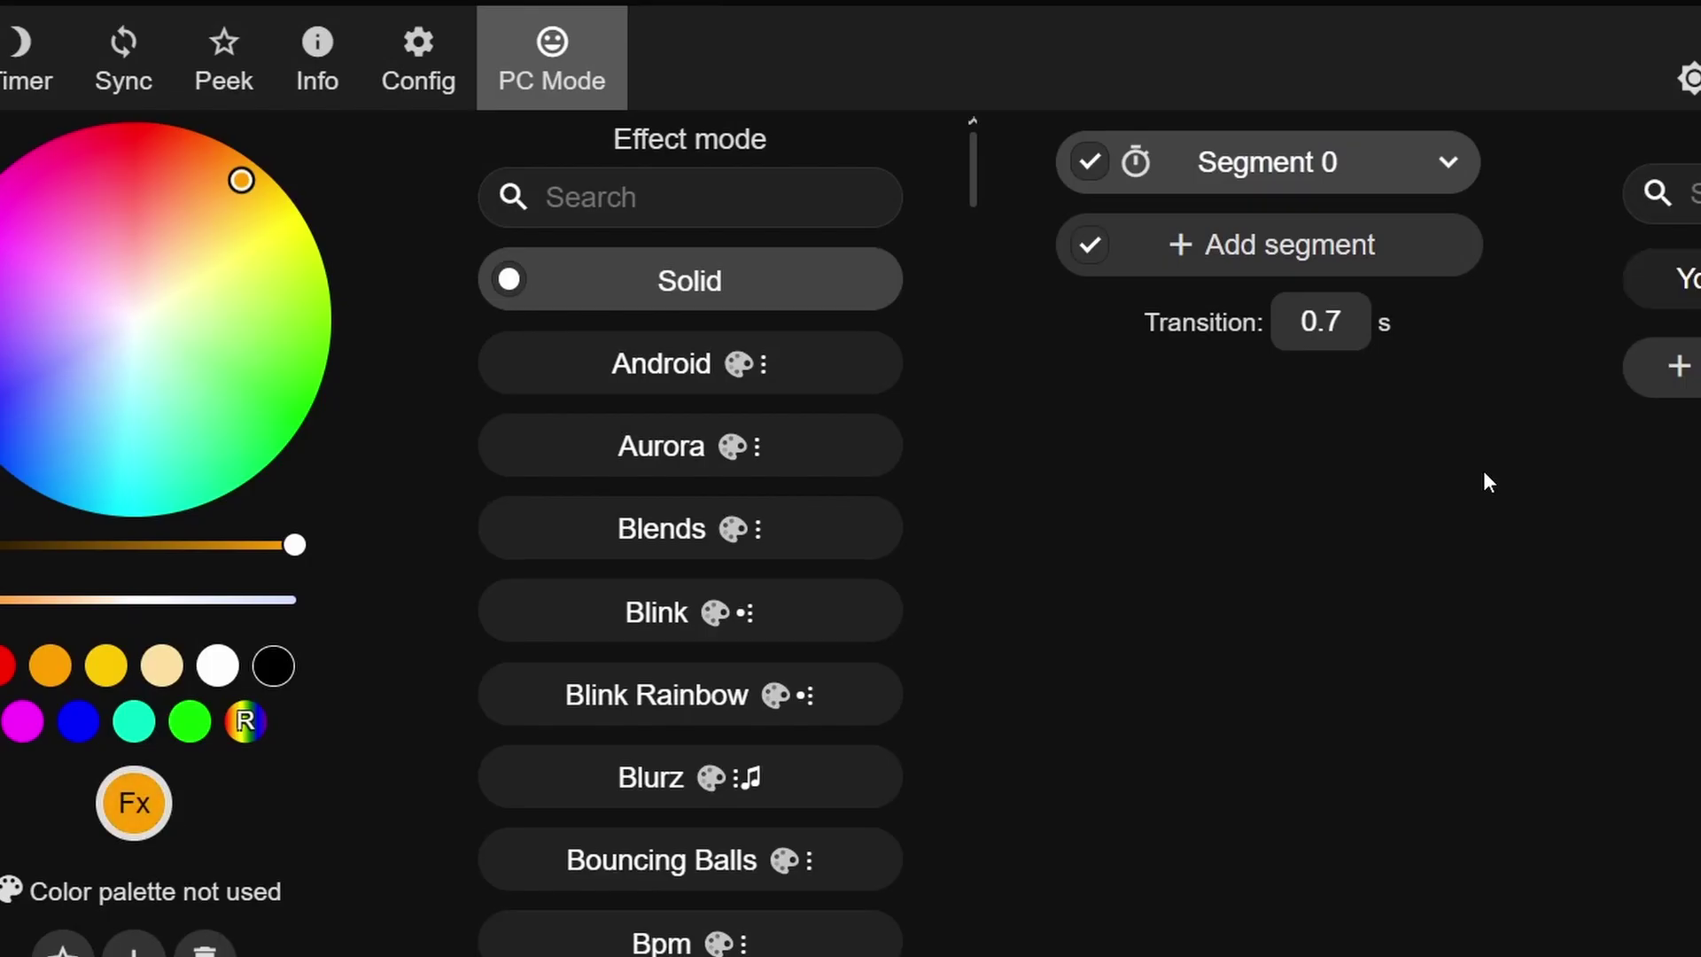
left_click(1303, 248)
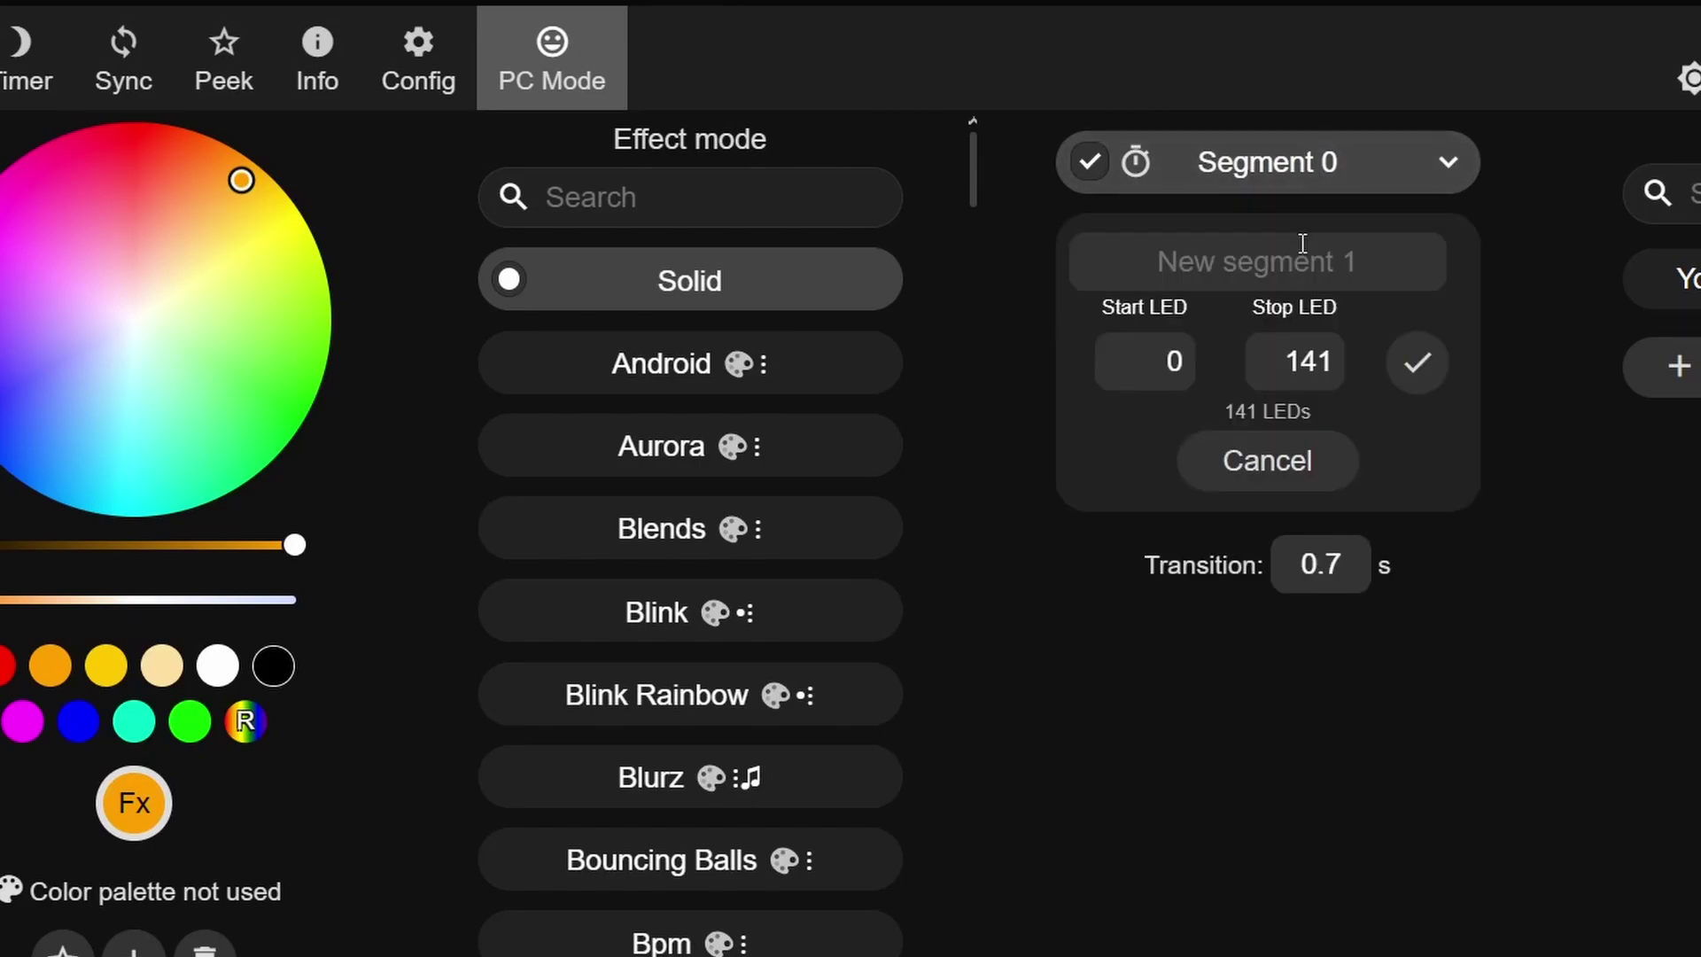
left_click_drag(1272, 376, 1342, 371)
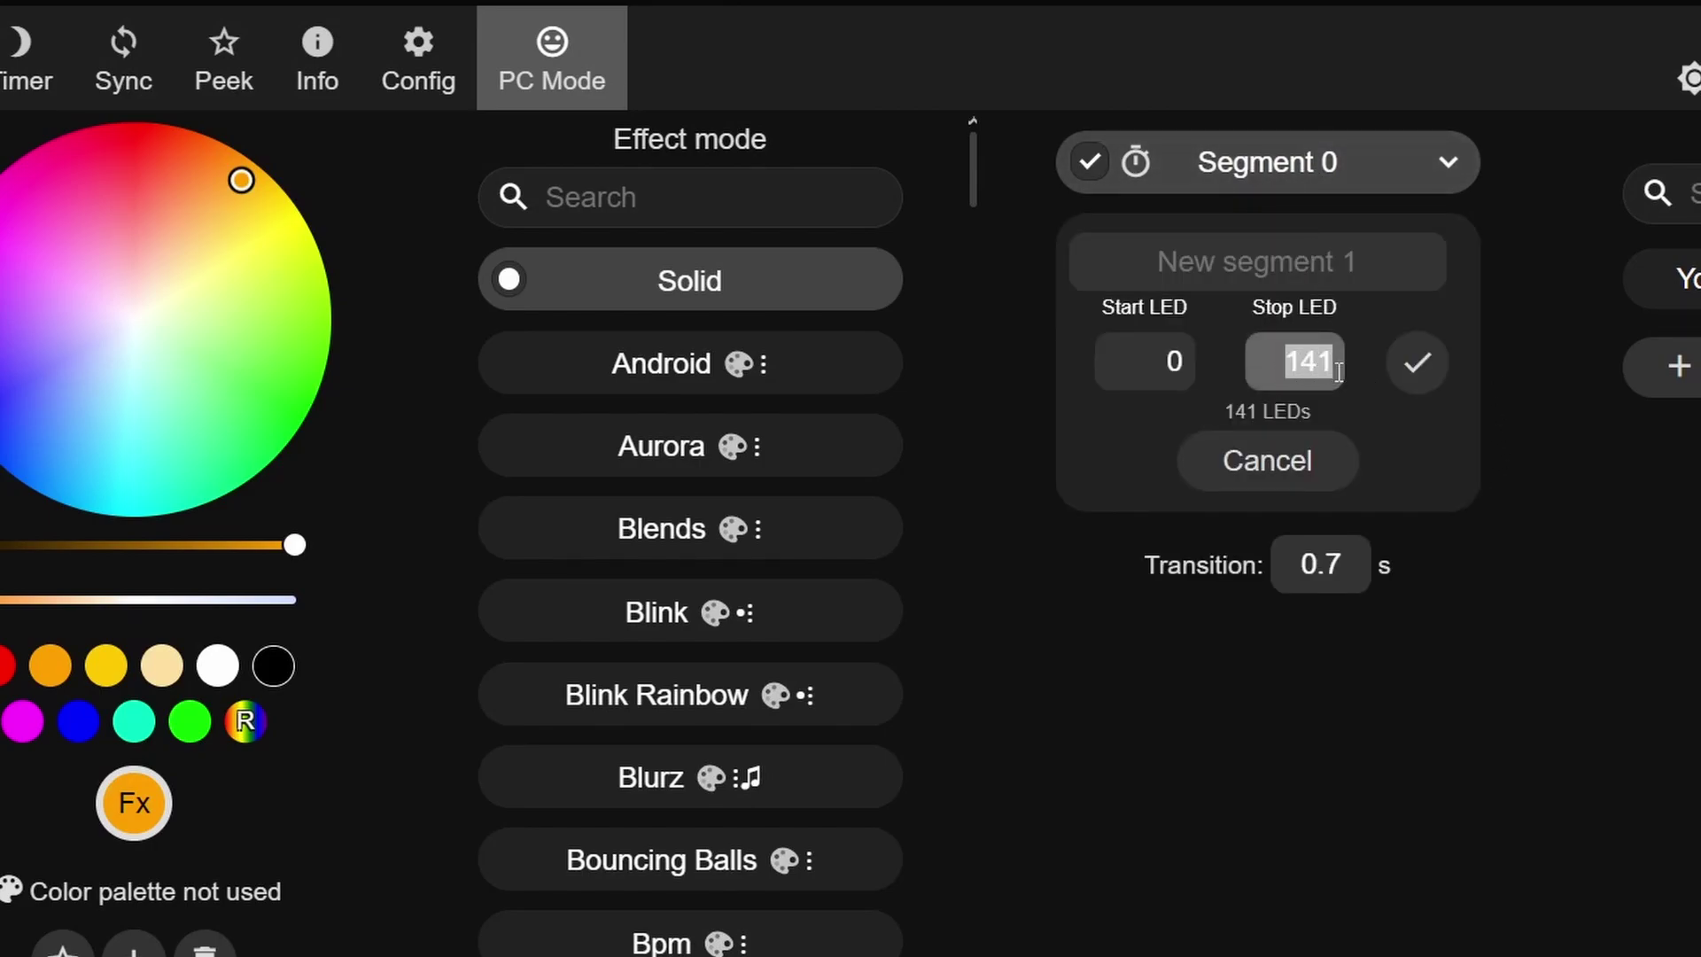
- Open WLED's LED preferences and examine the length and GPIO of the first LED output in the hardware setup
left_click(430, 62)
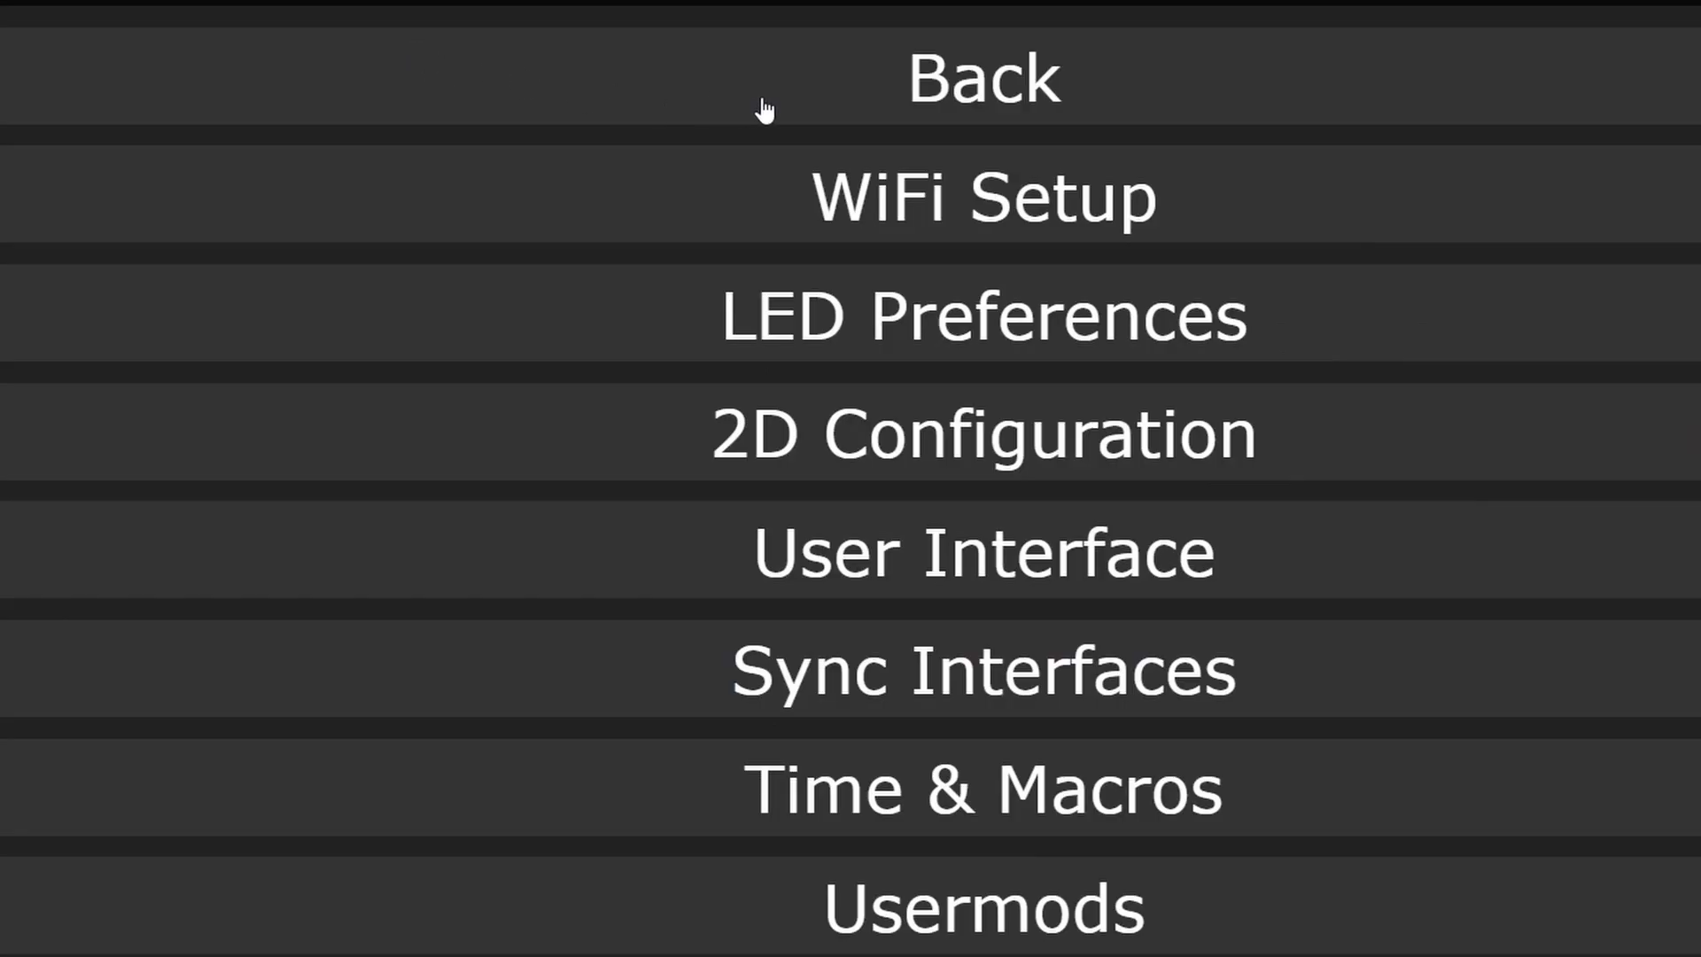
left_click(977, 324)
scroll(1065, 467, "down", 5)
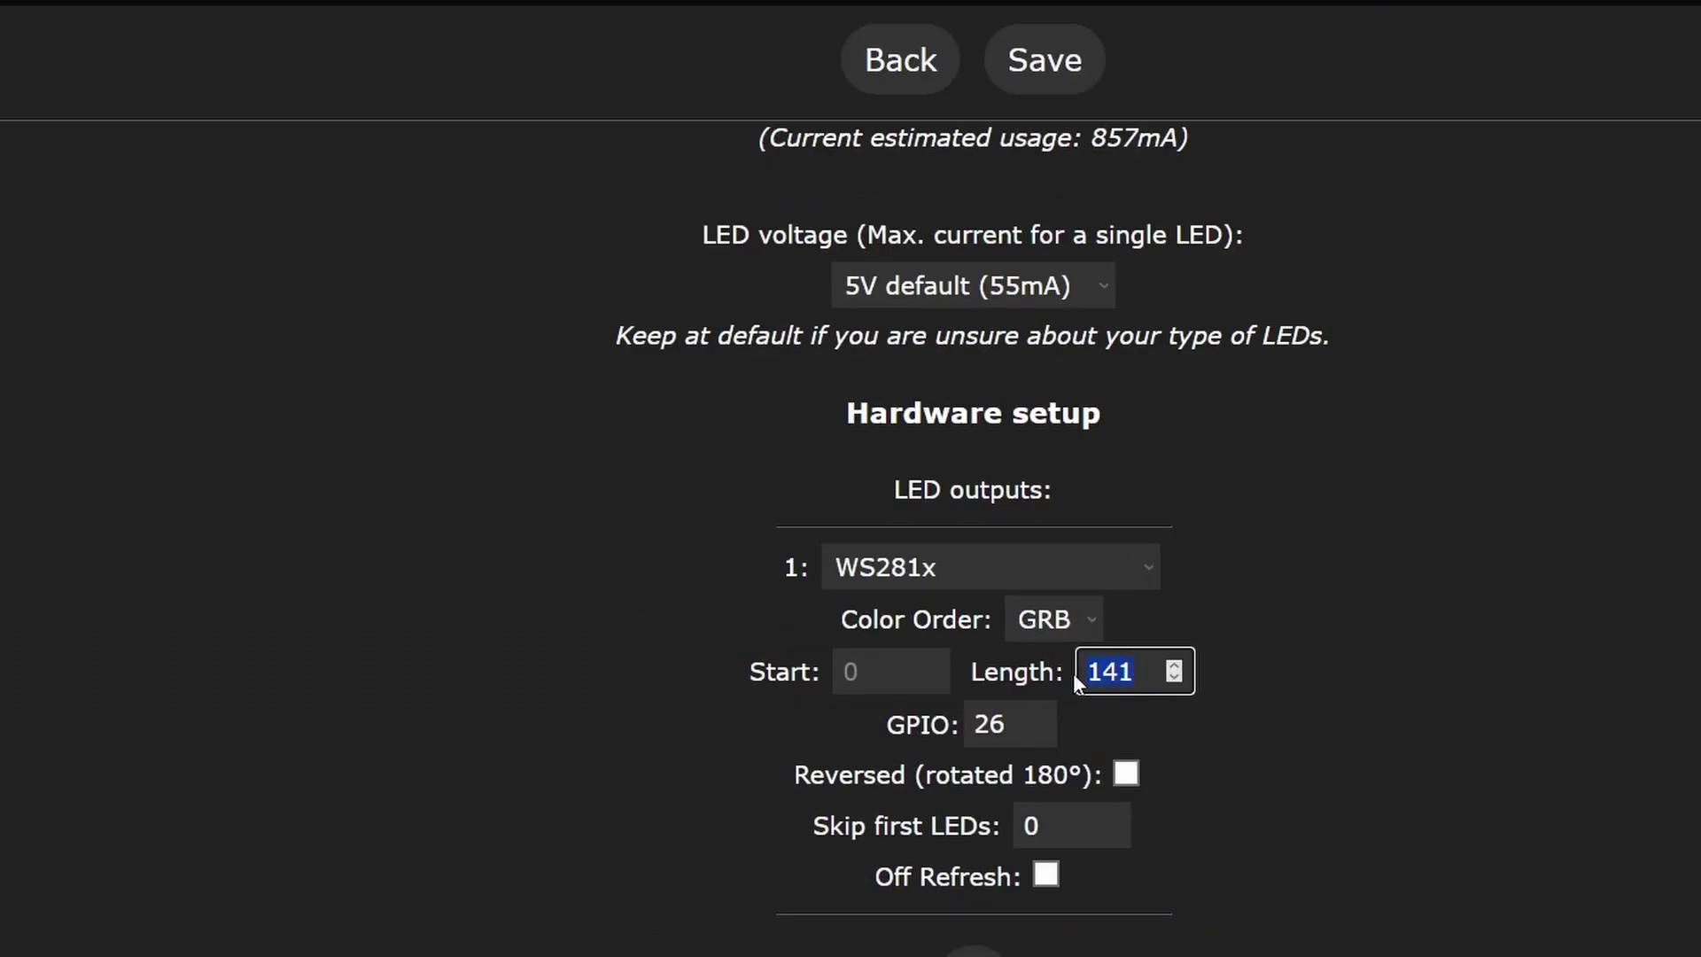
left_click(1036, 729)
left_click(1038, 717)
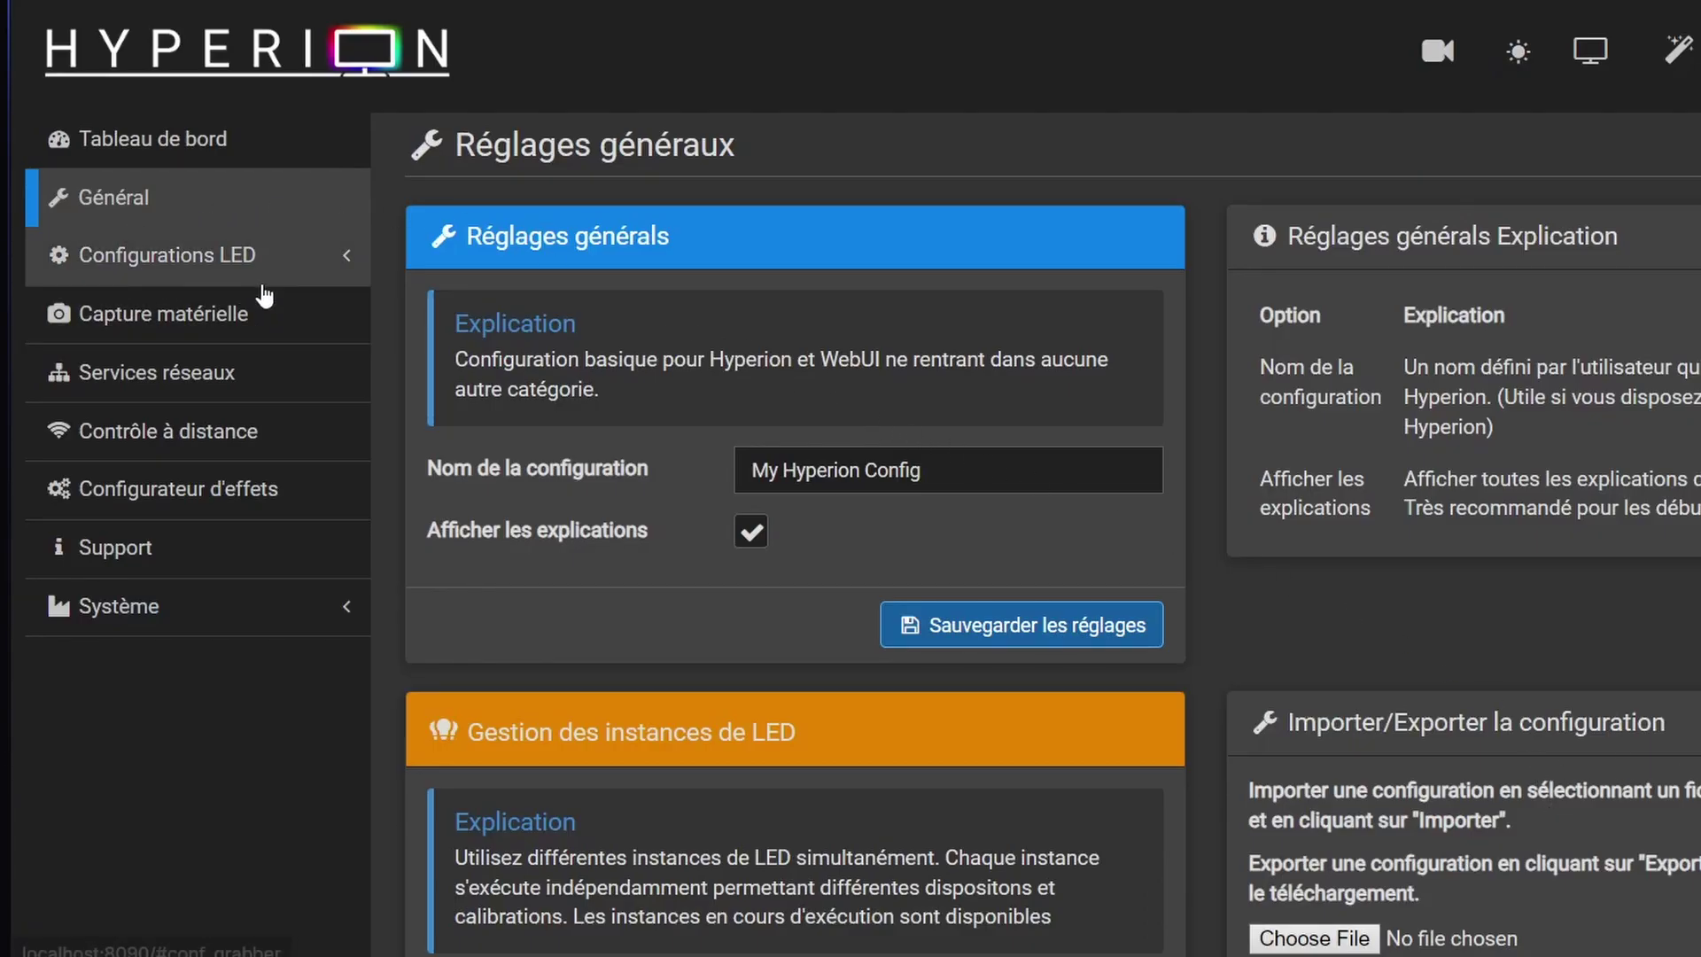
- Switch to Hyperion and select wled as the controller type in the LED hardware settings
left_click(235, 259)
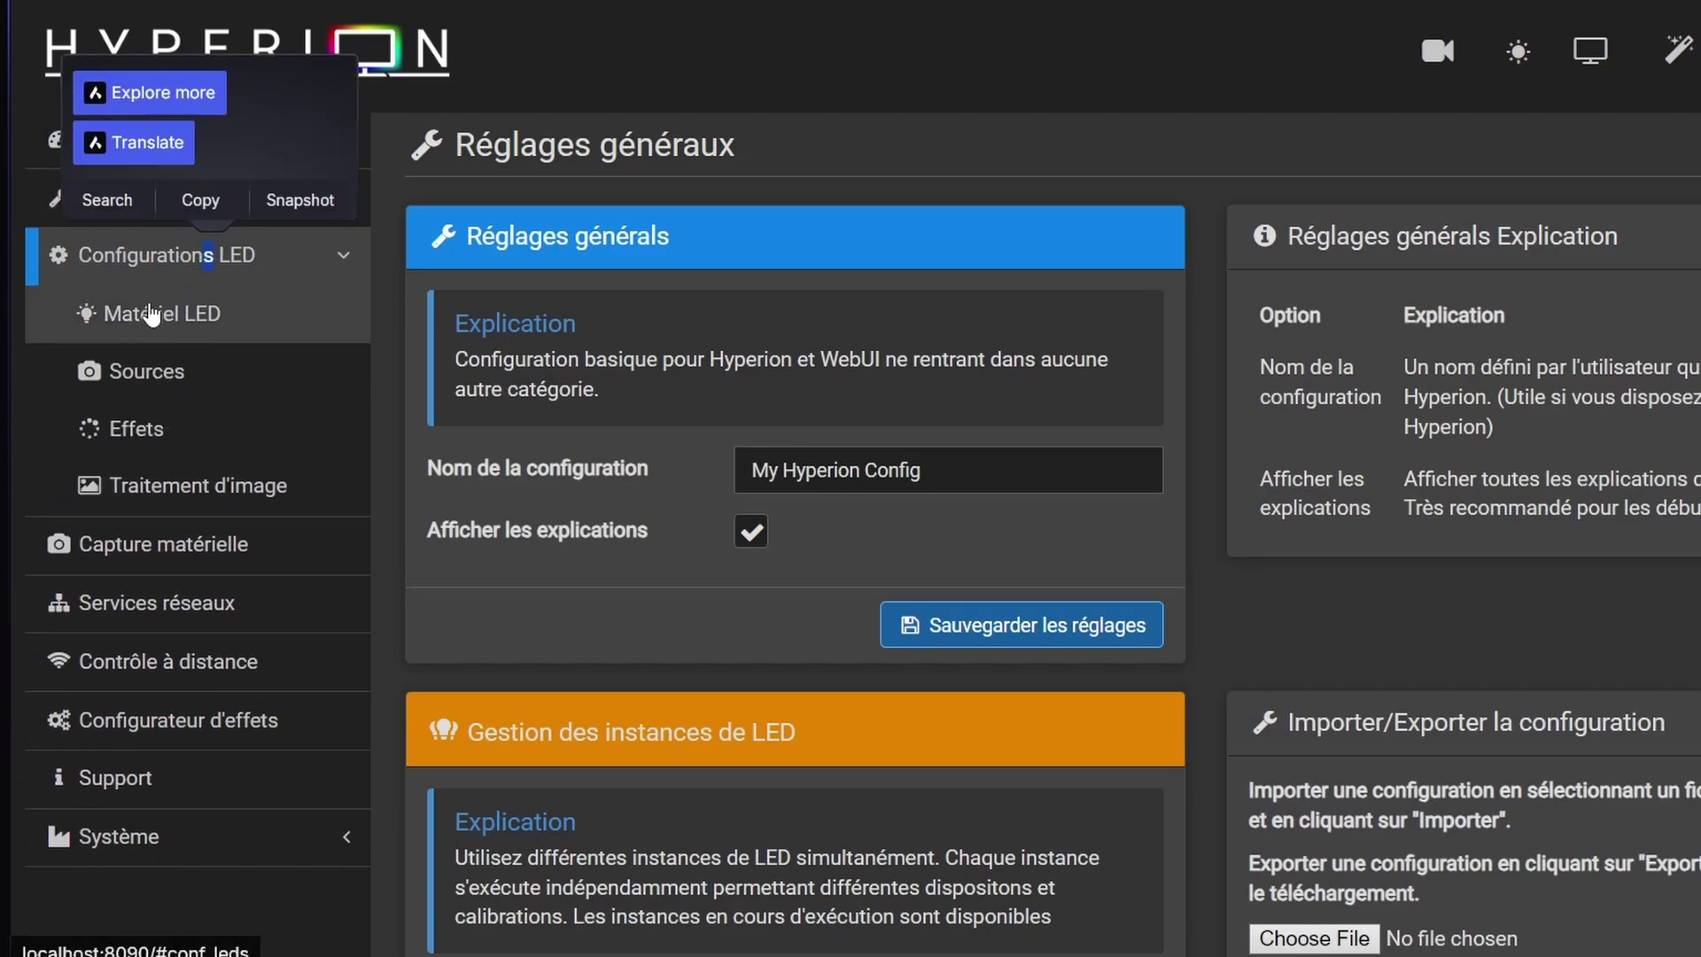
left_click(183, 321)
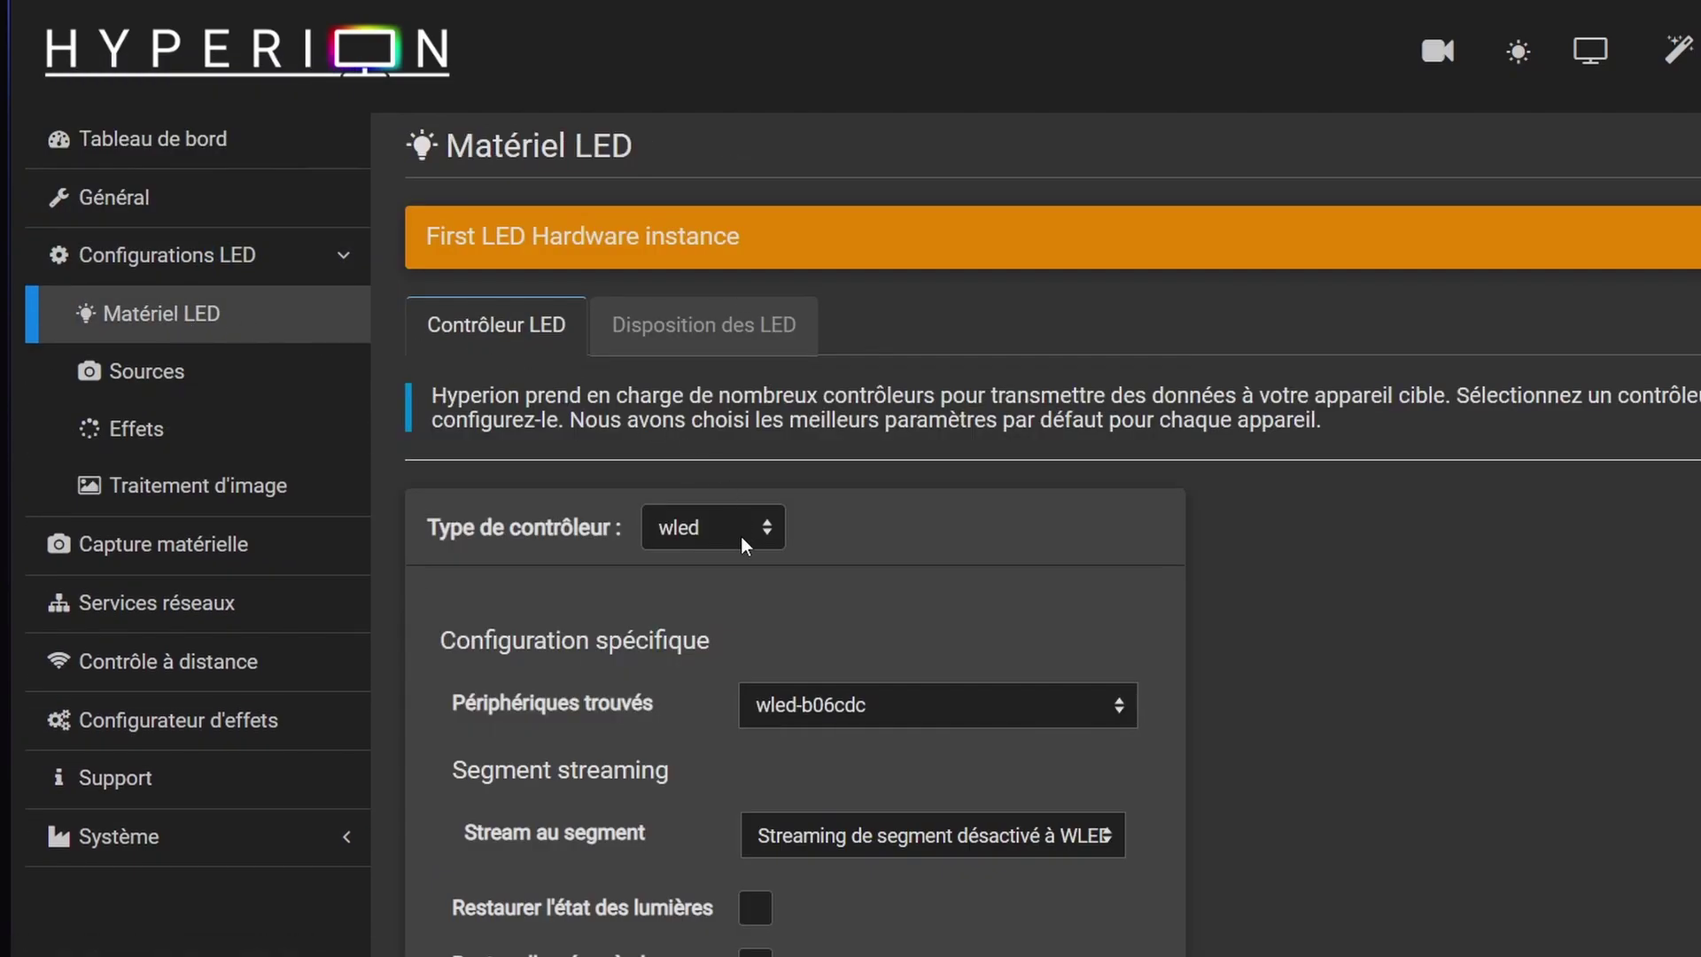
left_click(741, 541)
left_click(710, 315)
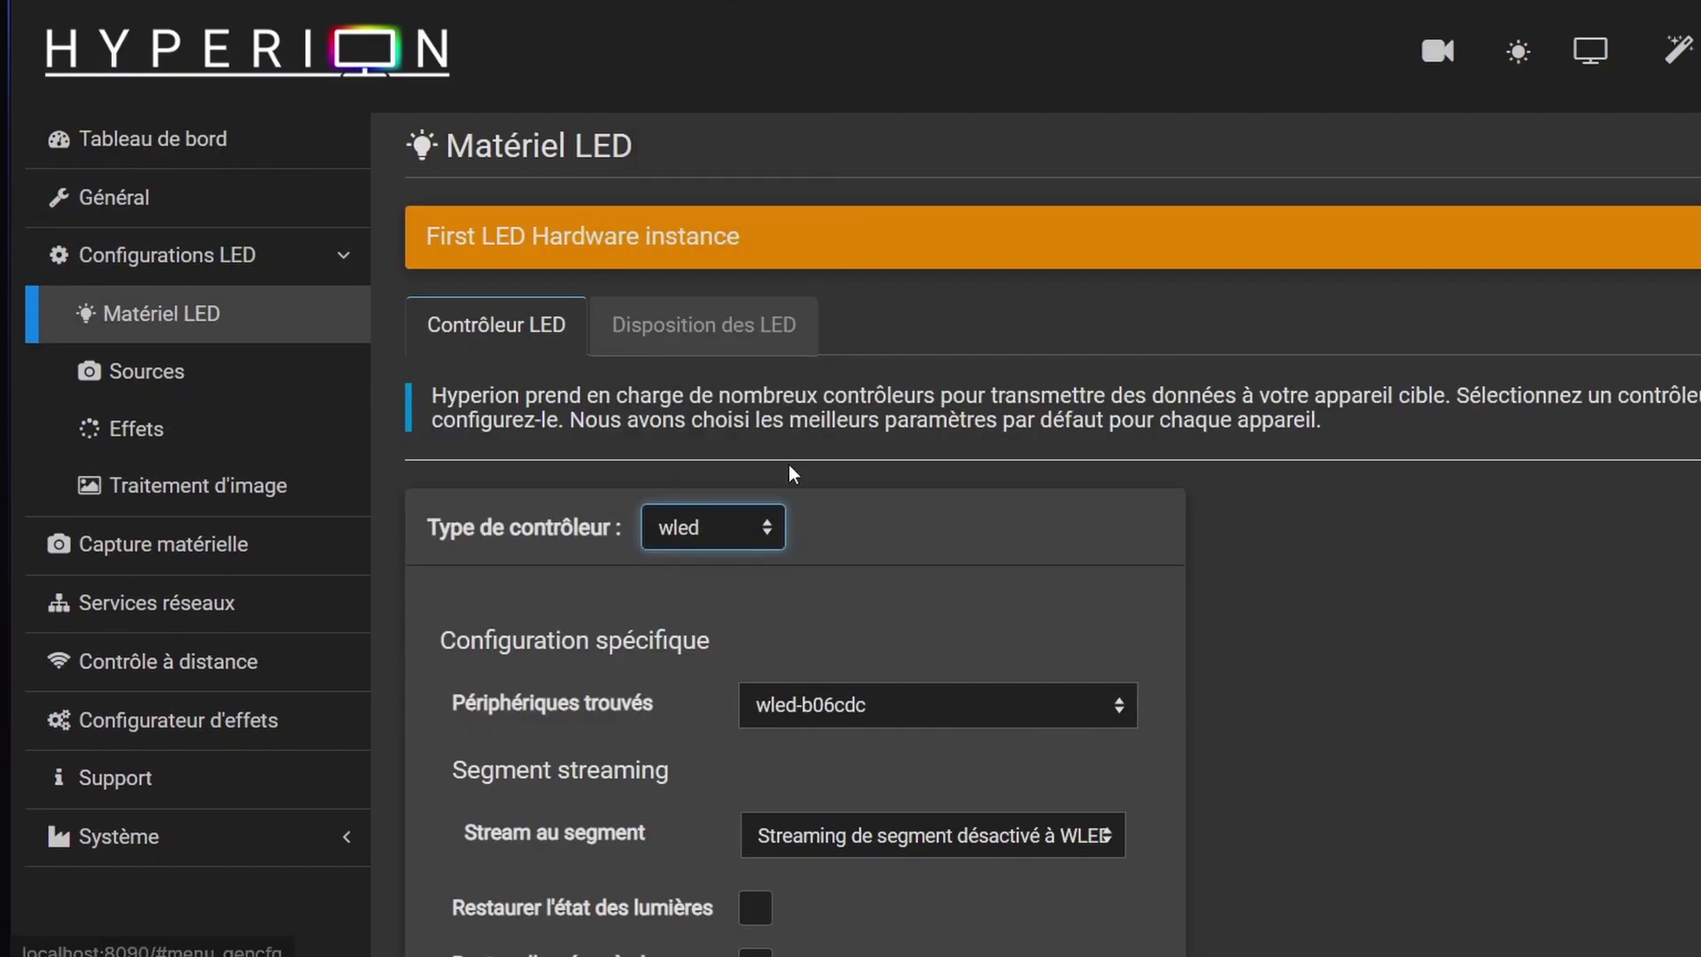
- Open the classic LED frame layout settings of the first LED hardware instance
scroll(854, 665, "down", 5)
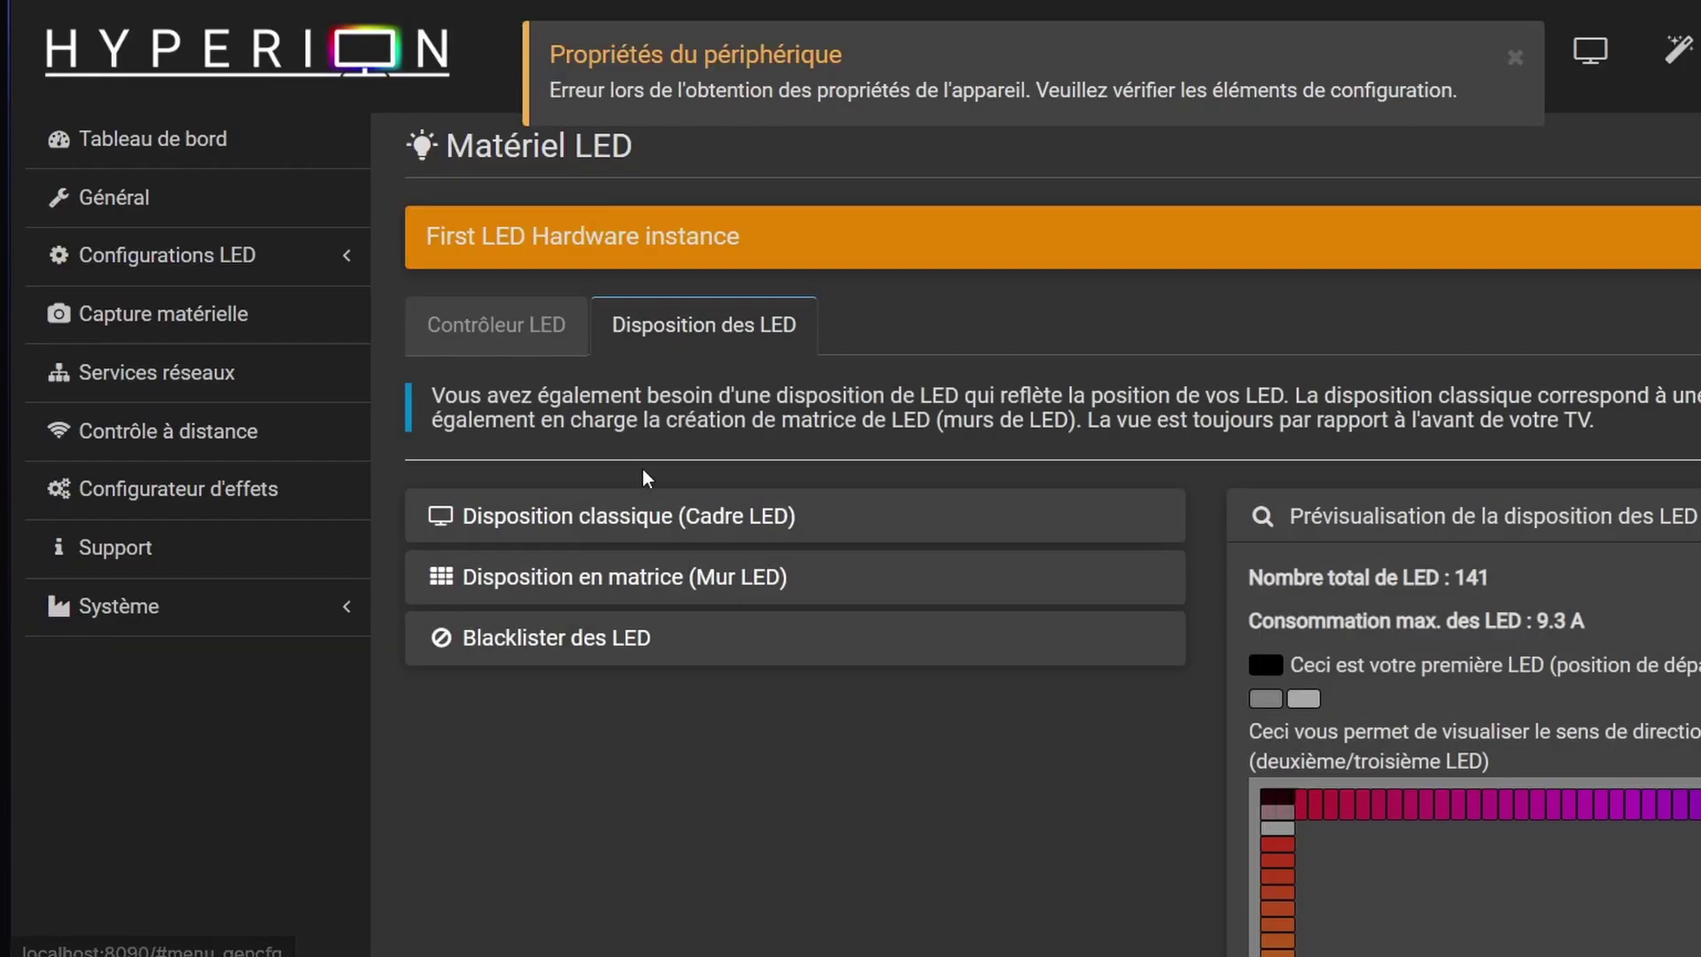
left_click(683, 516)
scroll(696, 516, "down", 3)
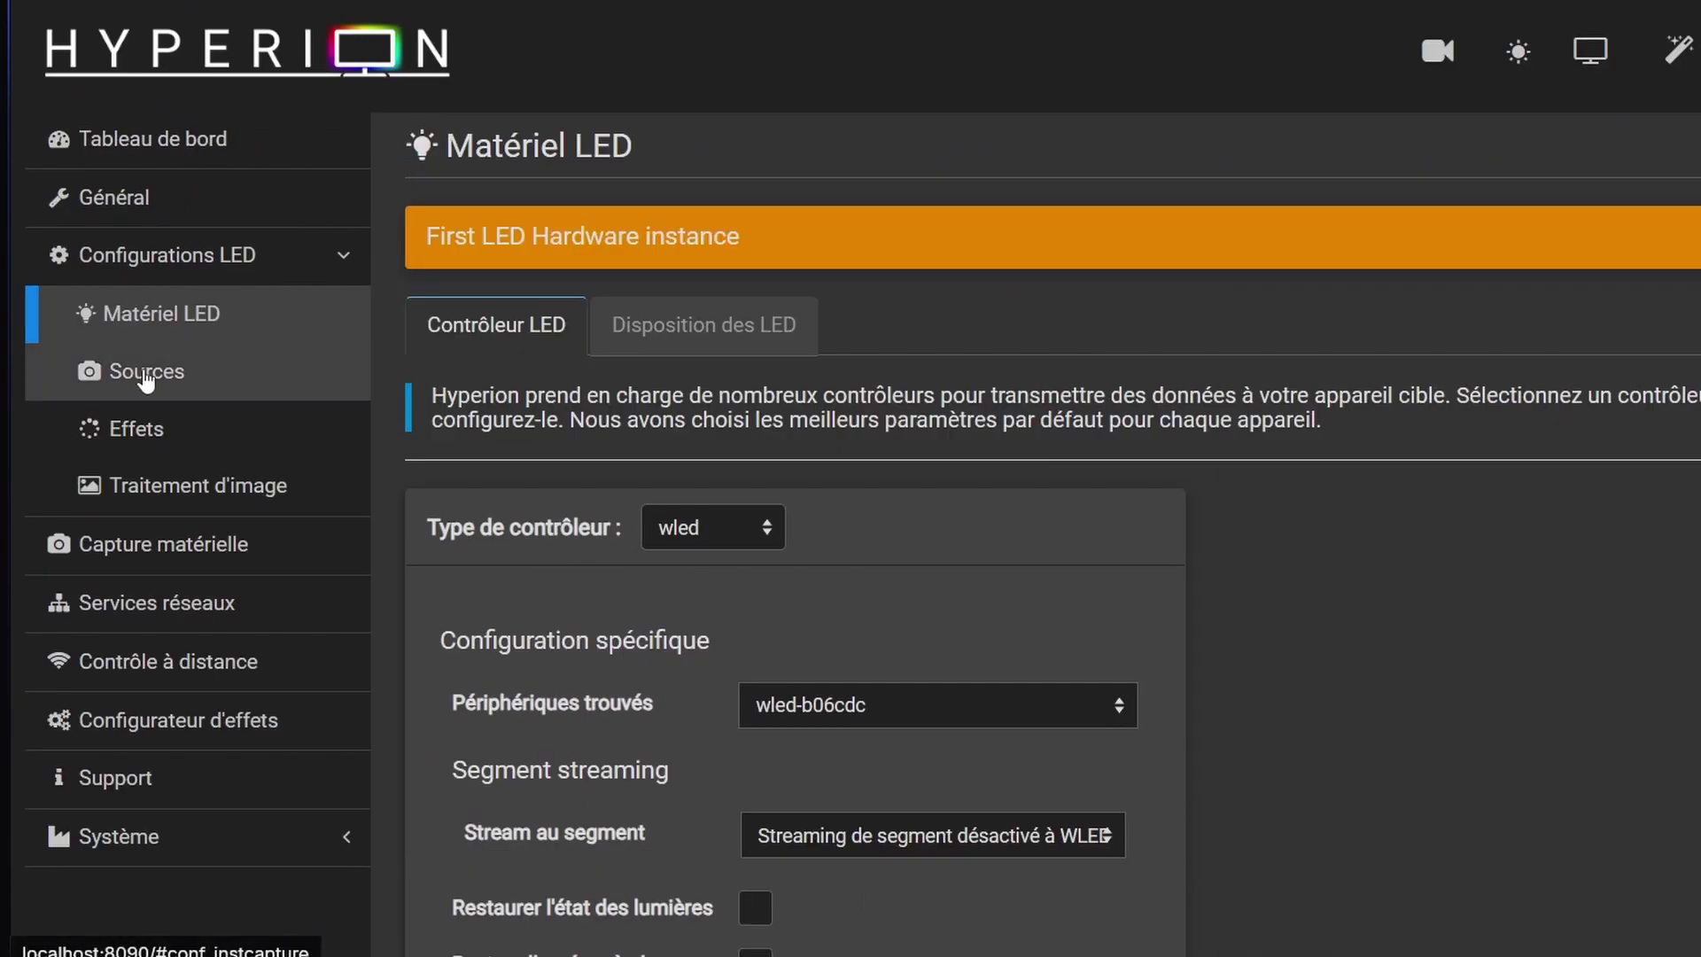
- Examine the instance's capture sources, the image smoothing options and the hardware screen capture settings
left_click(146, 377)
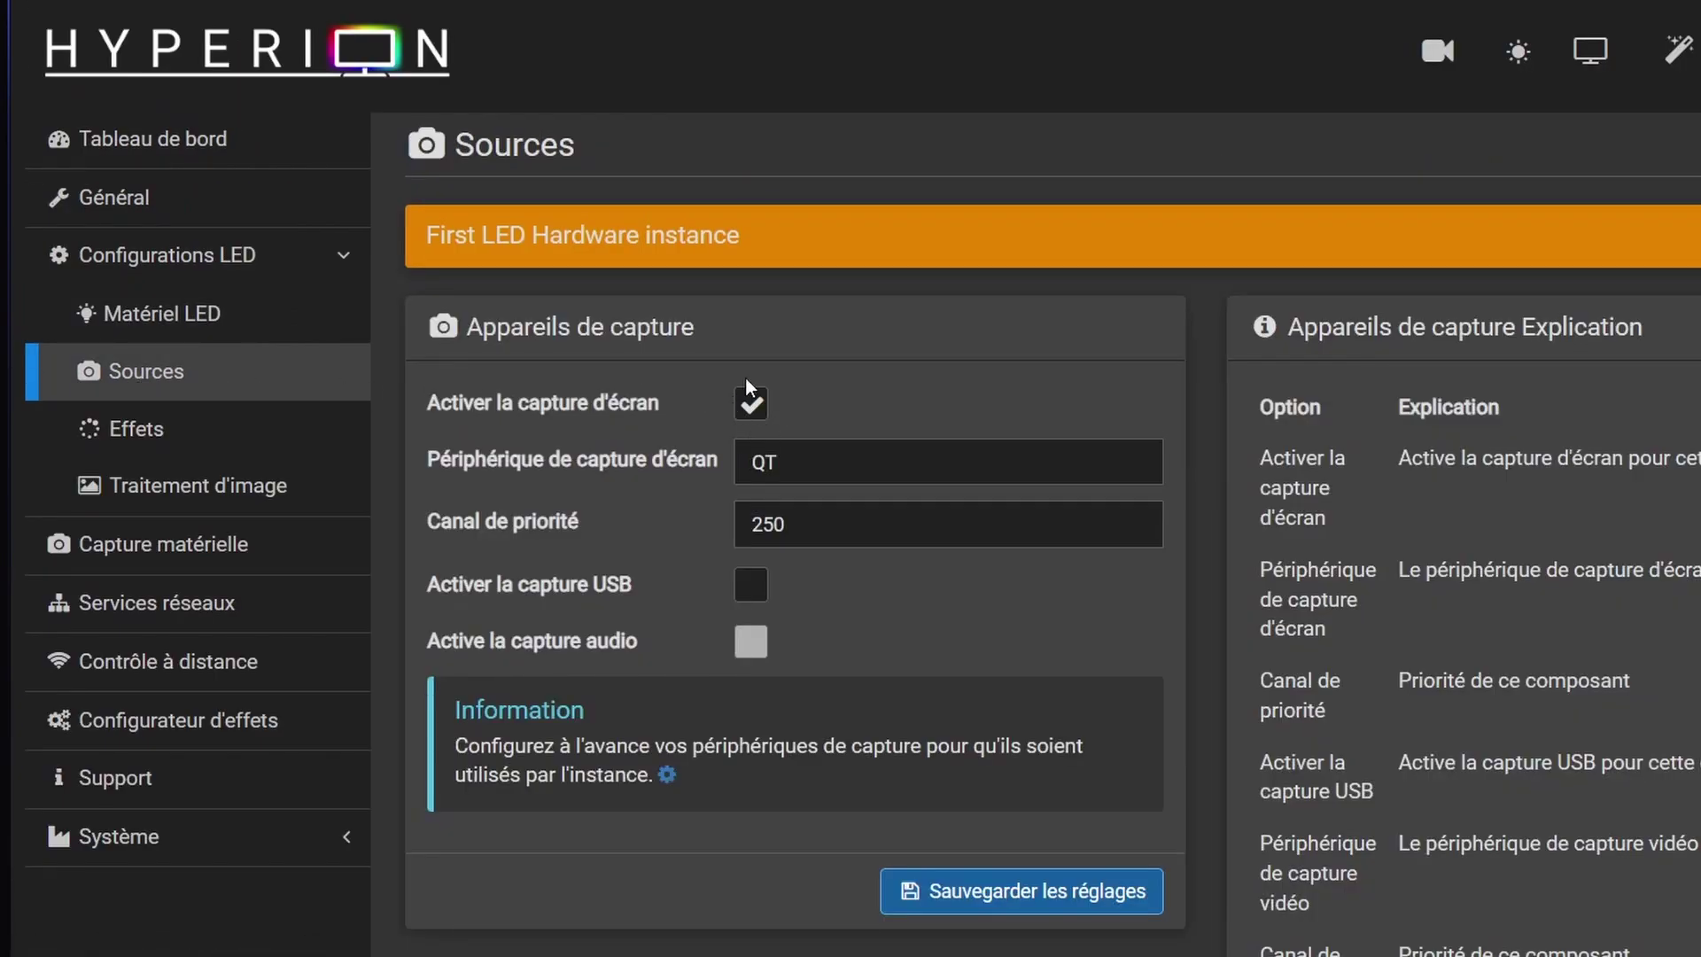
left_click(190, 487)
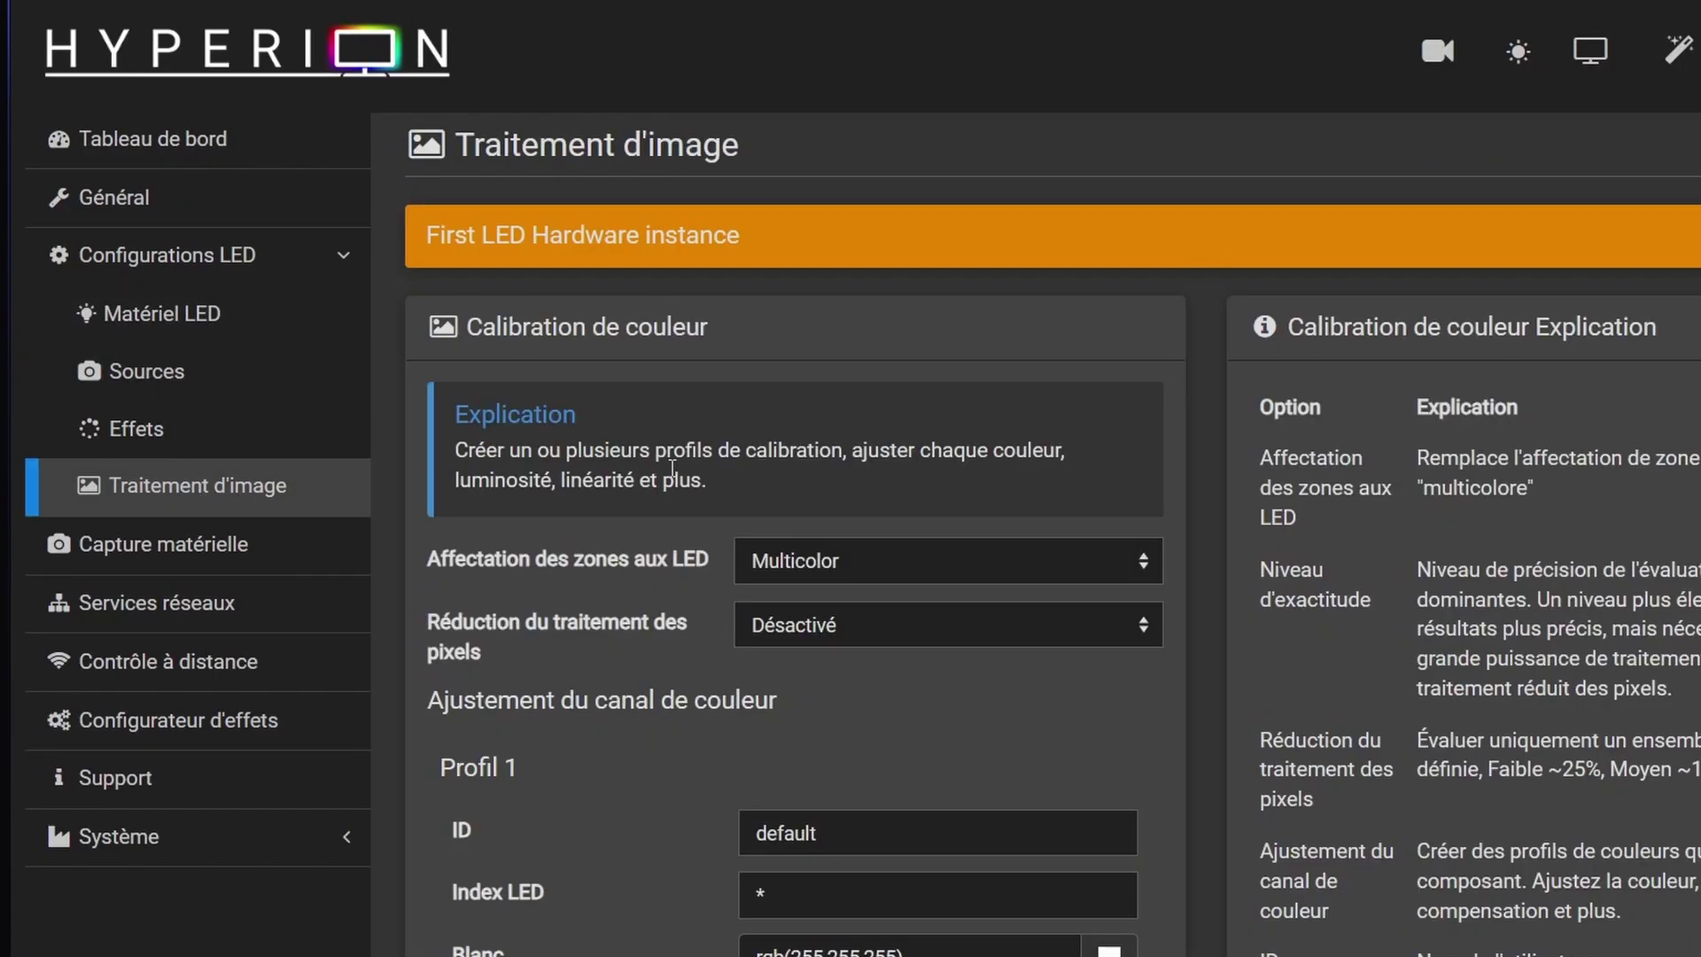
scroll(673, 471, "down", 15)
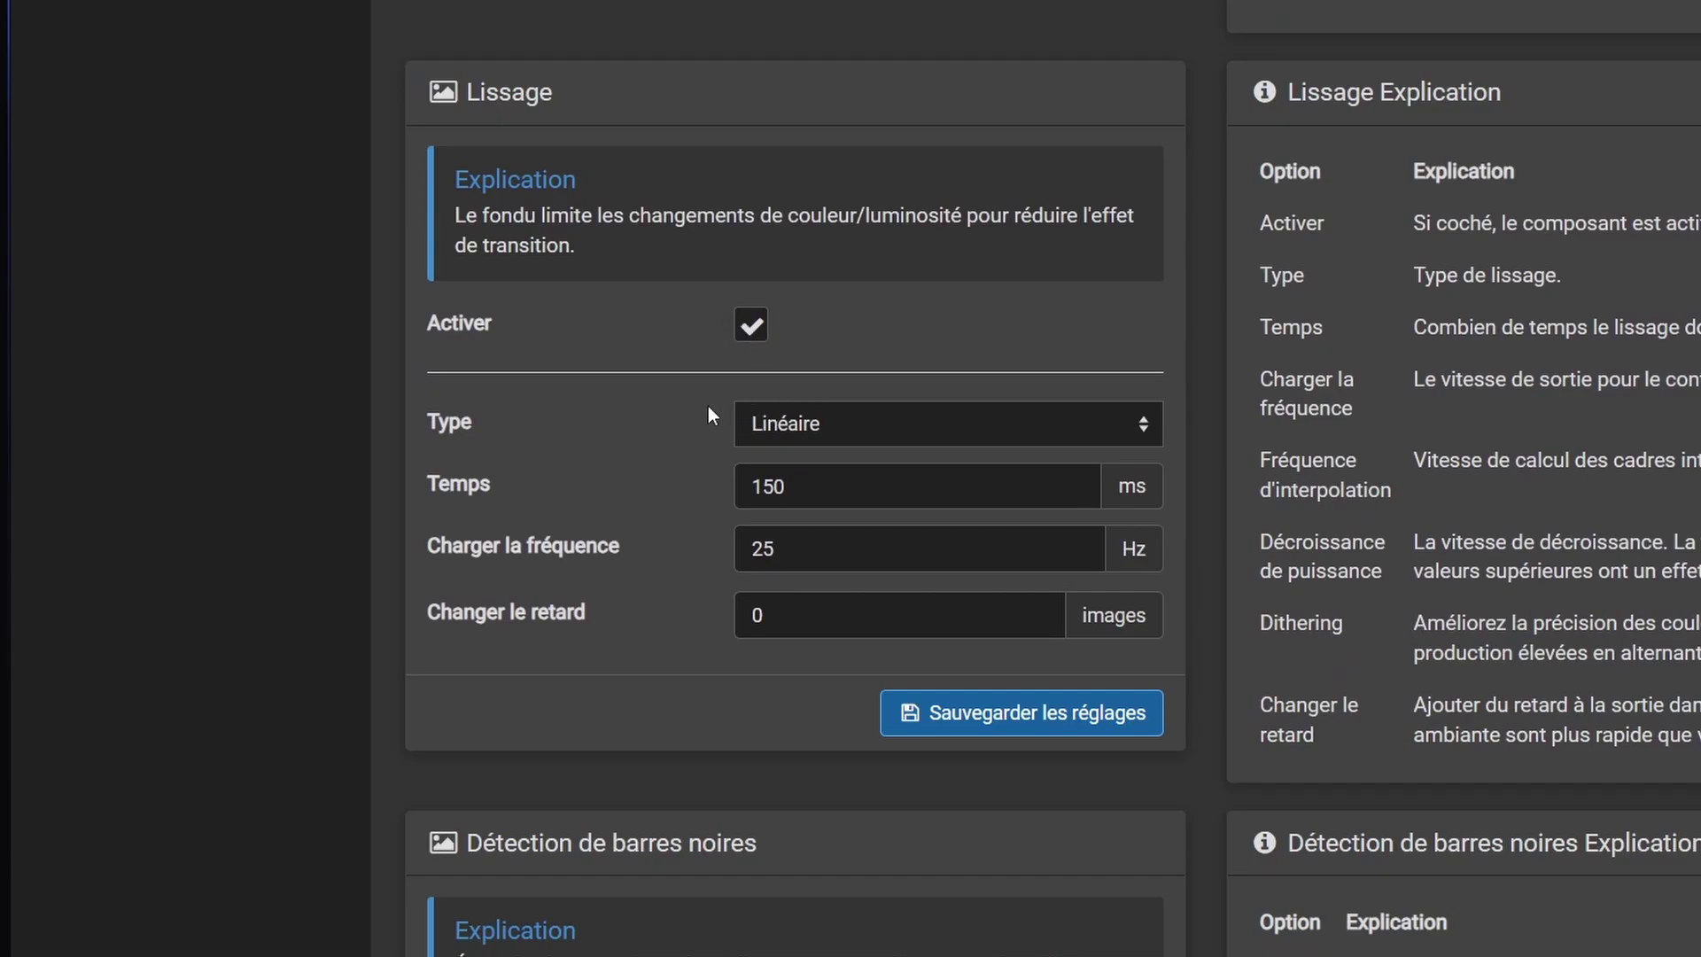
scroll(709, 405, "up", 15)
left_click(160, 543)
scroll(740, 283, "down", 3)
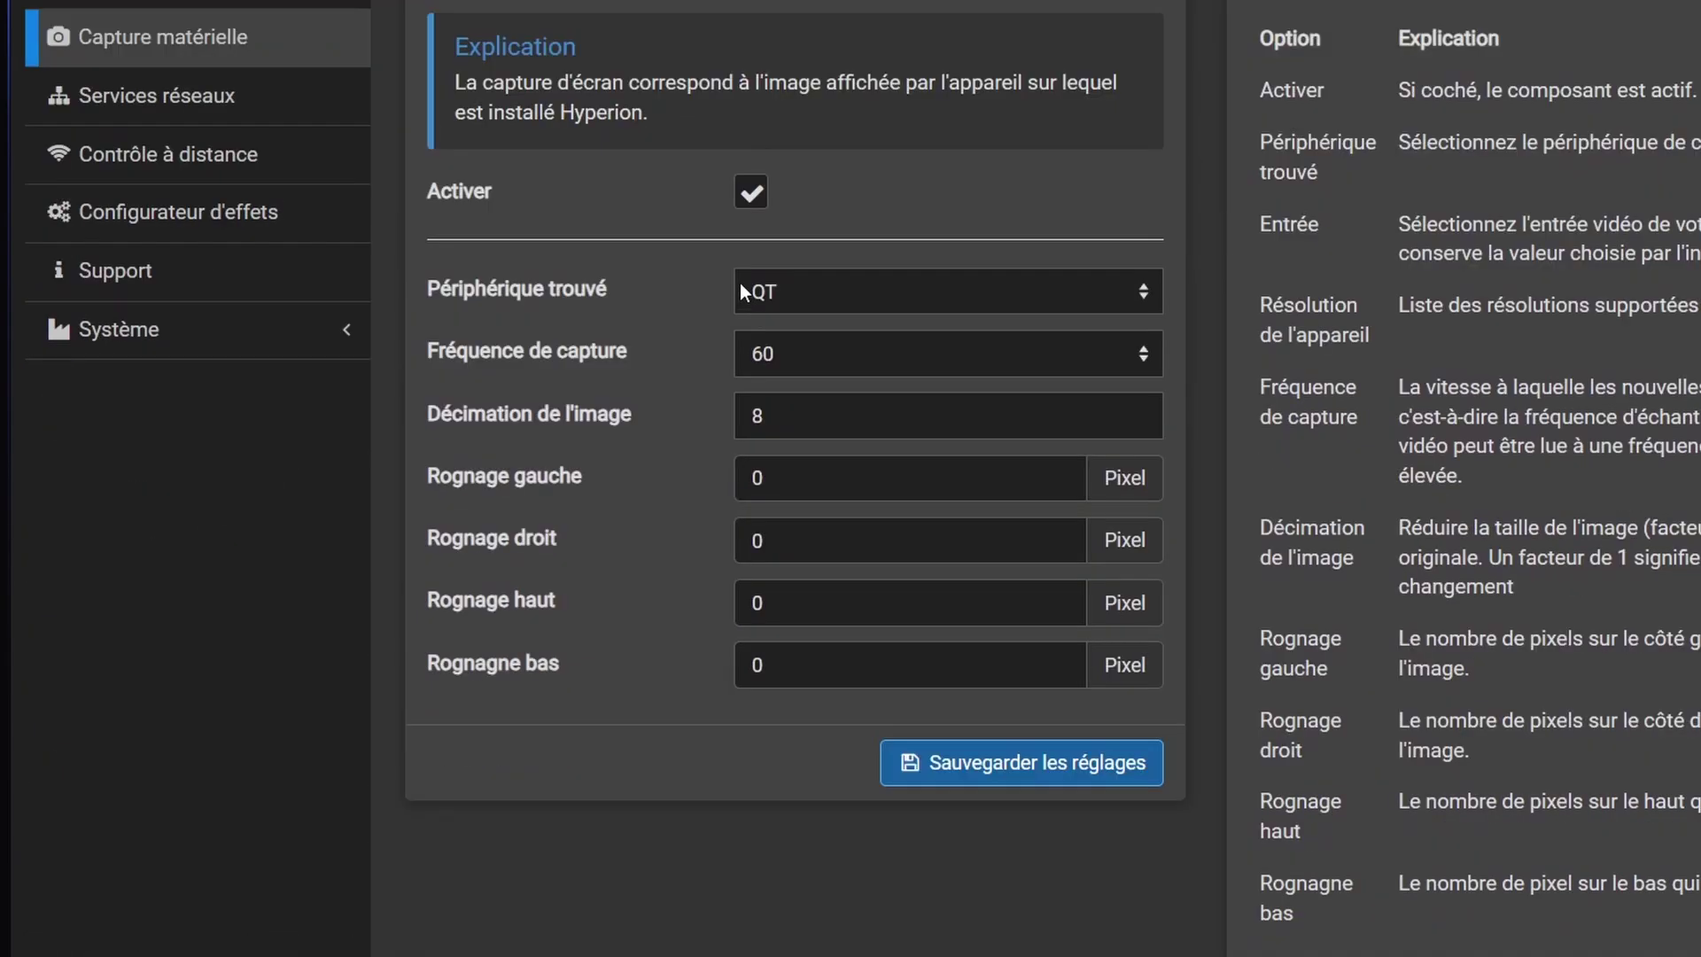